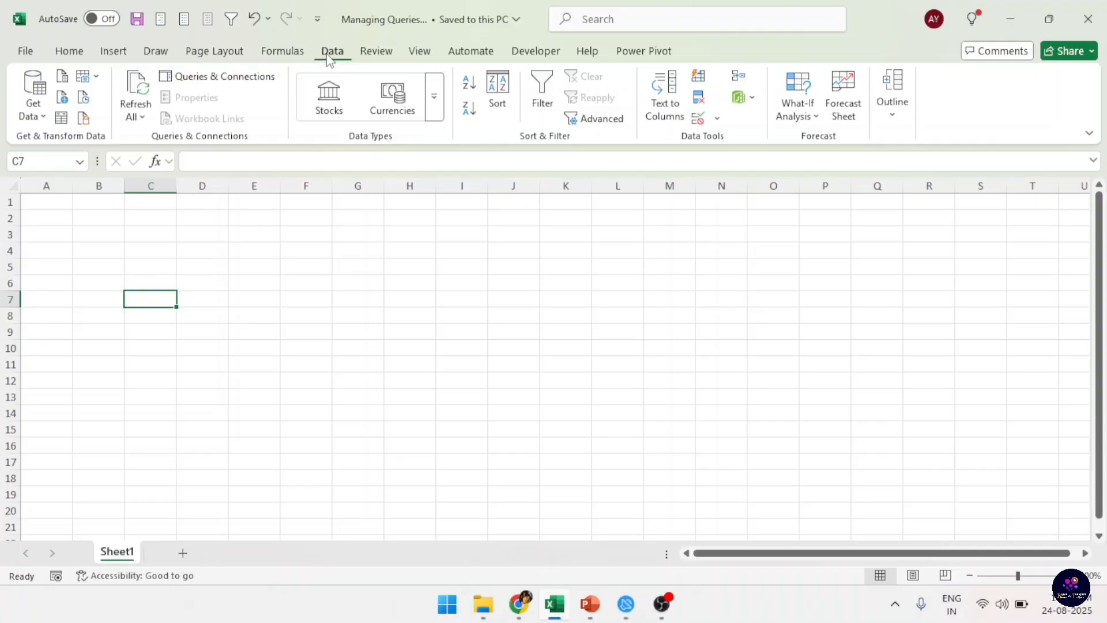
Show the workbook's list of queries and connections and widen its pane to make the query names easier to read.
left_click(204, 80)
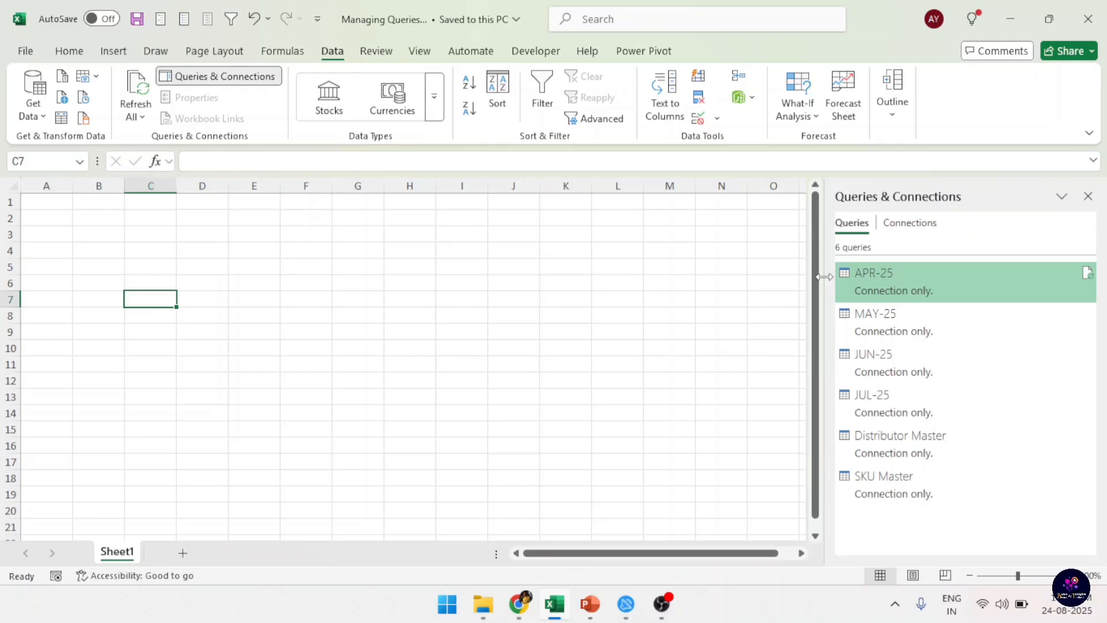
left_click_drag(824, 277, 743, 275)
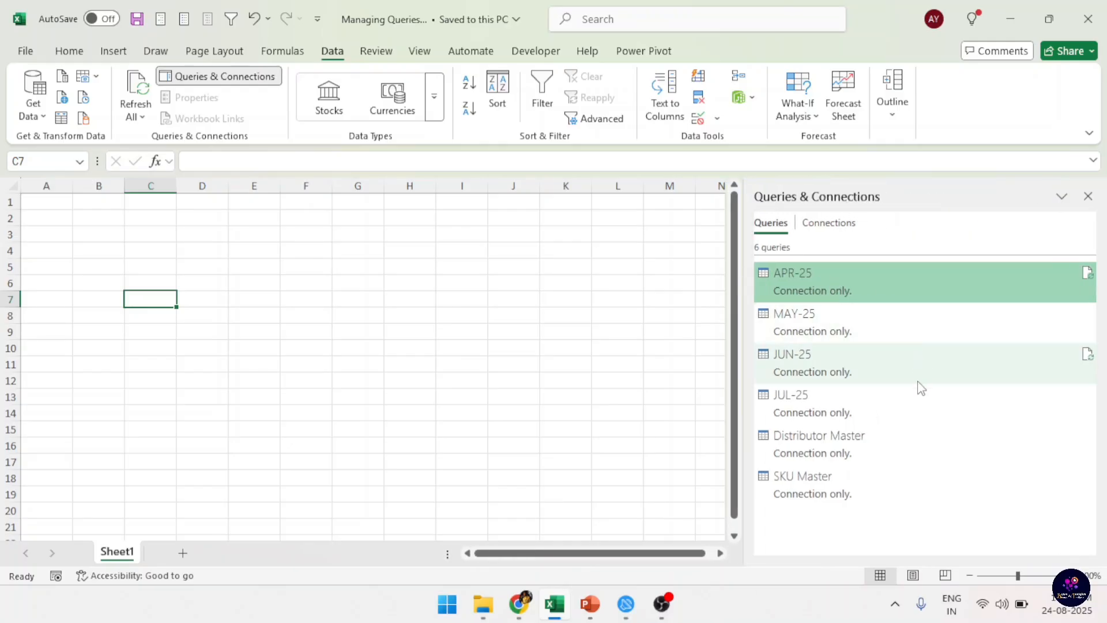
mouse_move(863, 285)
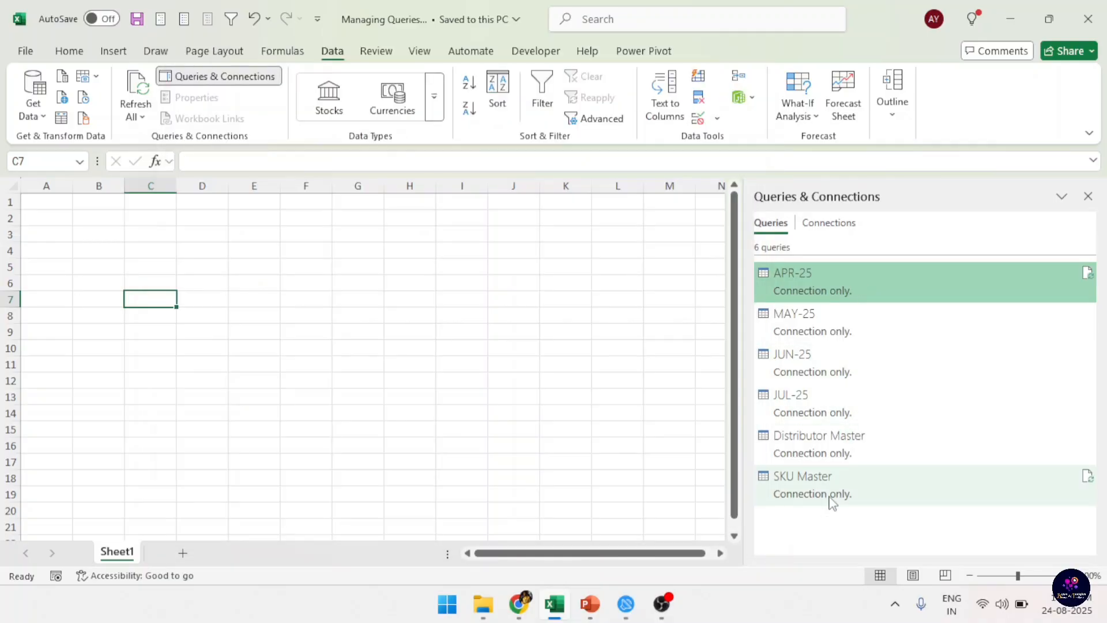
mouse_move(832, 502)
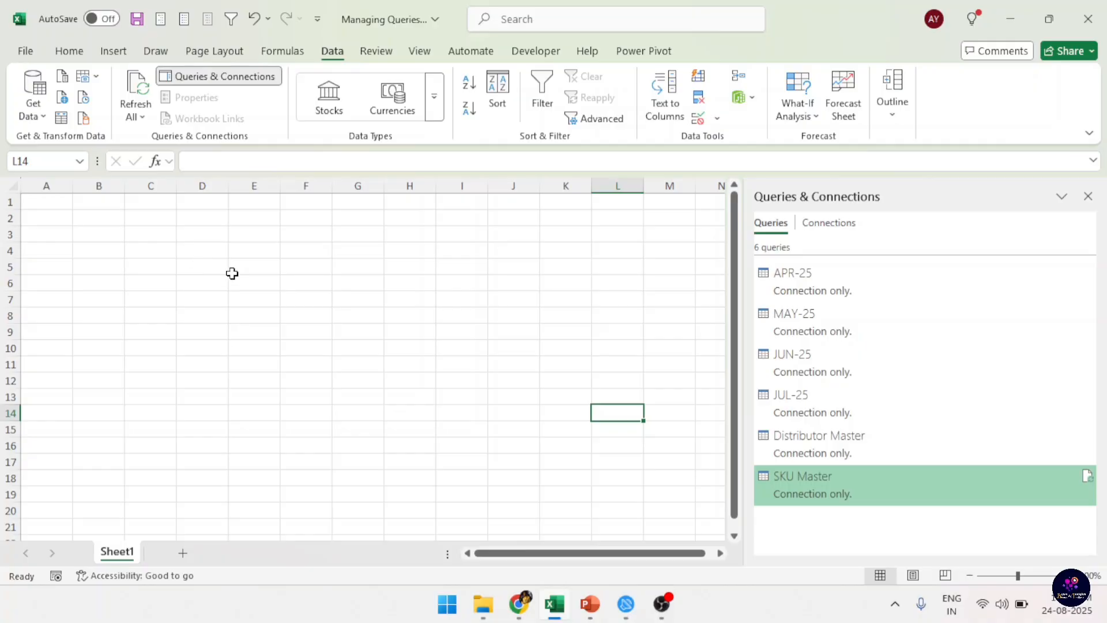
Preview the APR-25 query's data and look through the actions available for it.
left_click(834, 275)
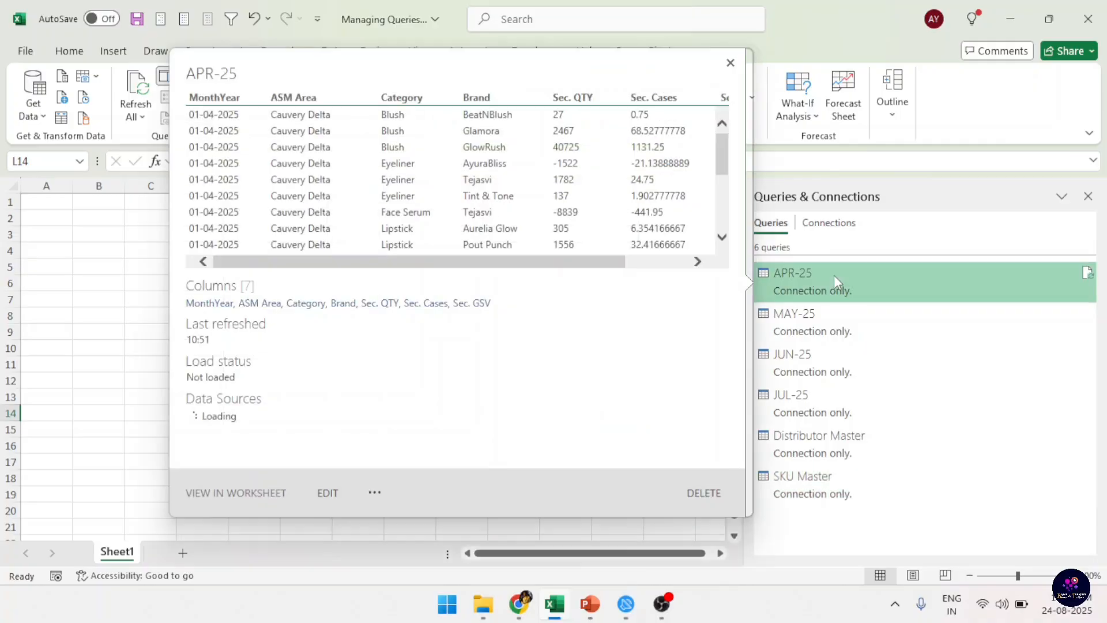
right_click(872, 287)
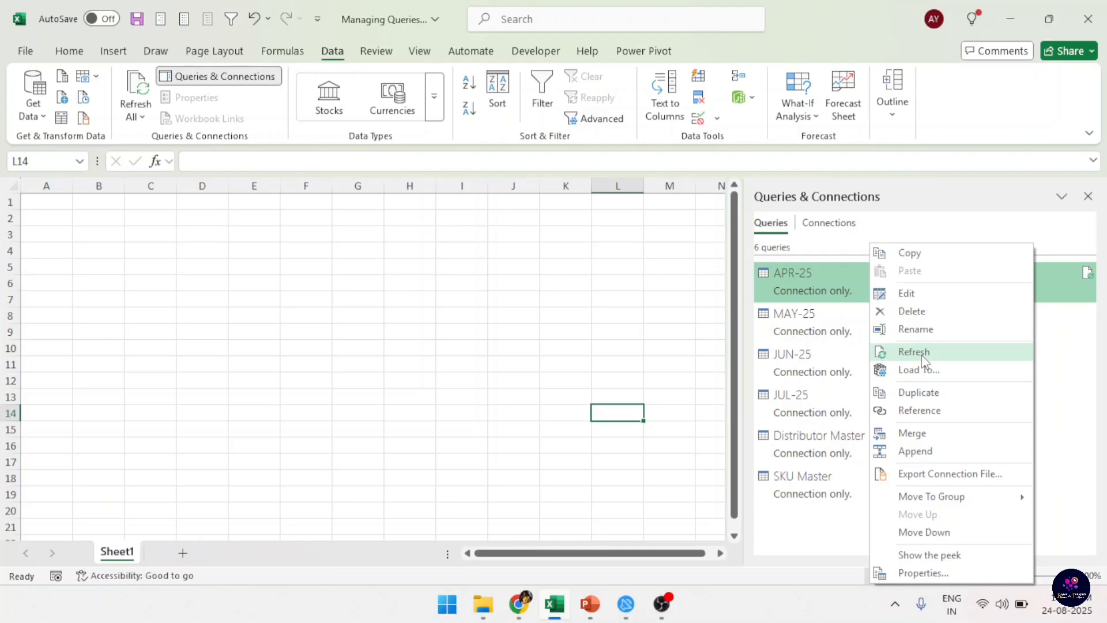
left_click(1072, 278)
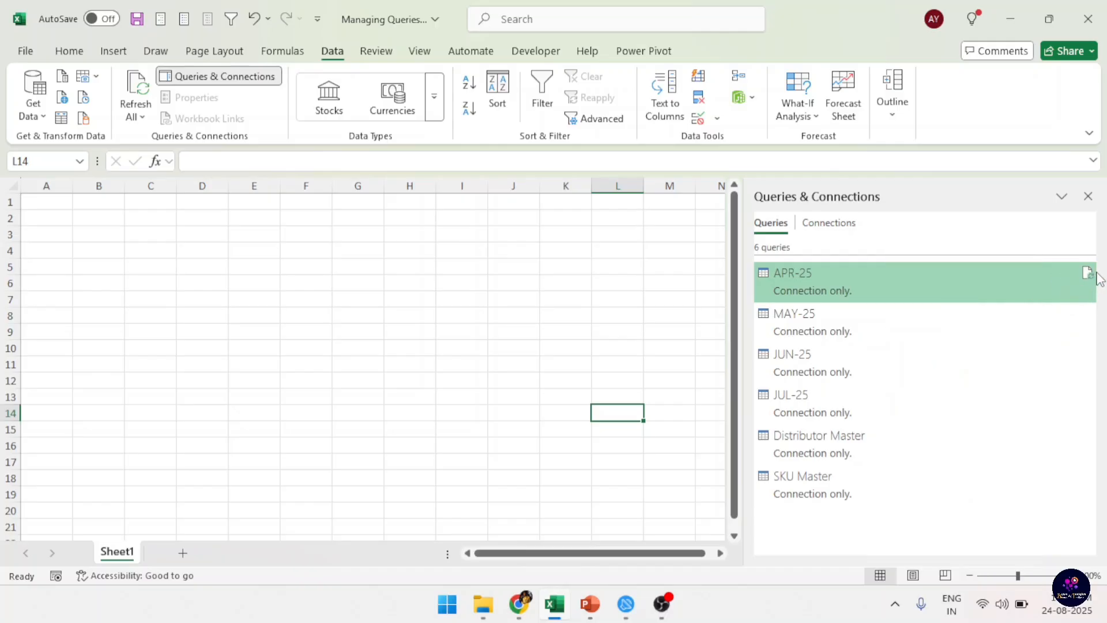
mouse_move(905, 294)
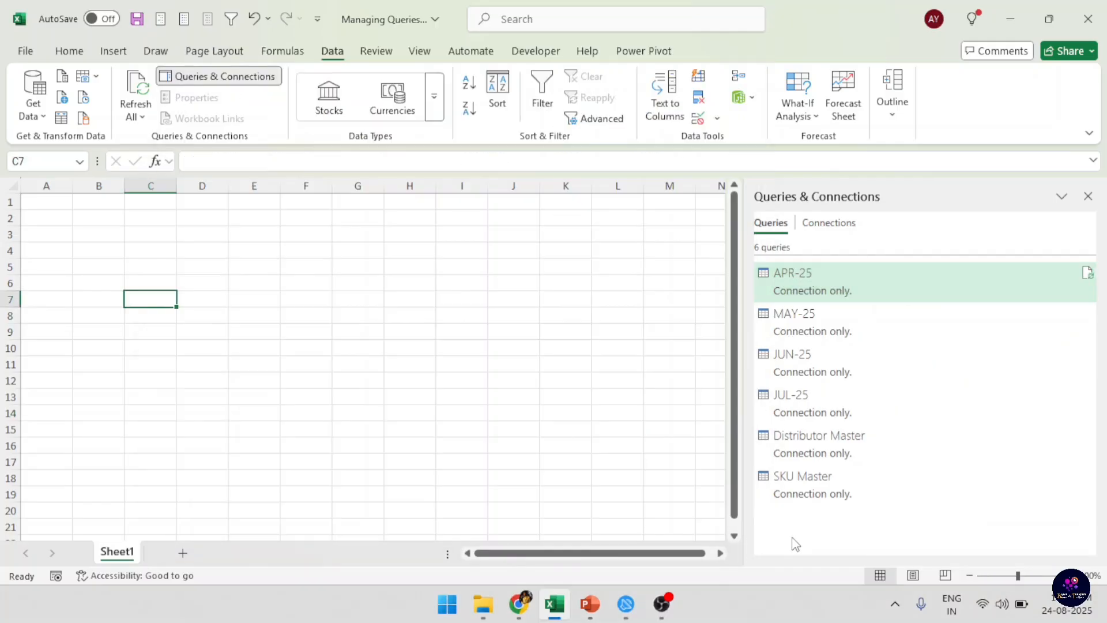
mouse_move(873, 283)
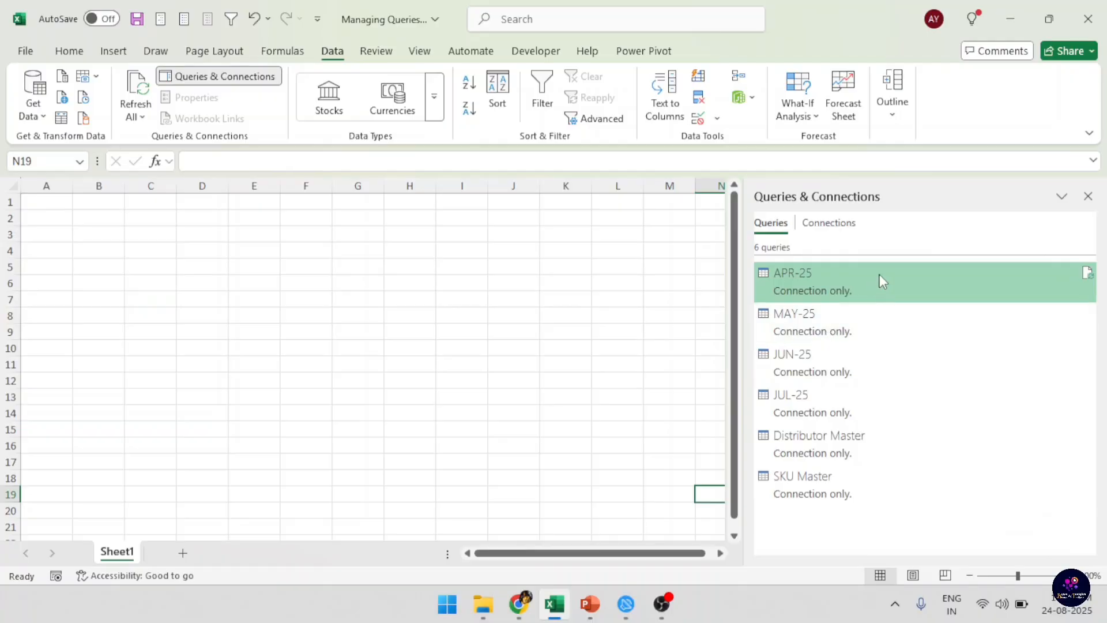
Open the APR-25 query for editing in Power Query Editor, review its data, and close and load back to the workbook.
right_click(877, 276)
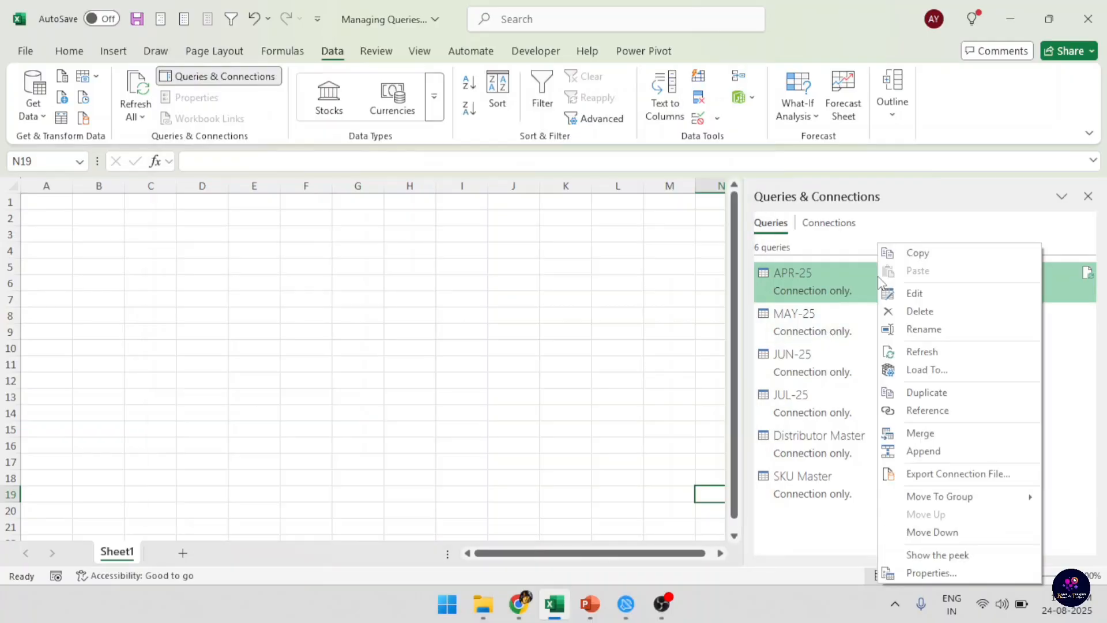
left_click(921, 295)
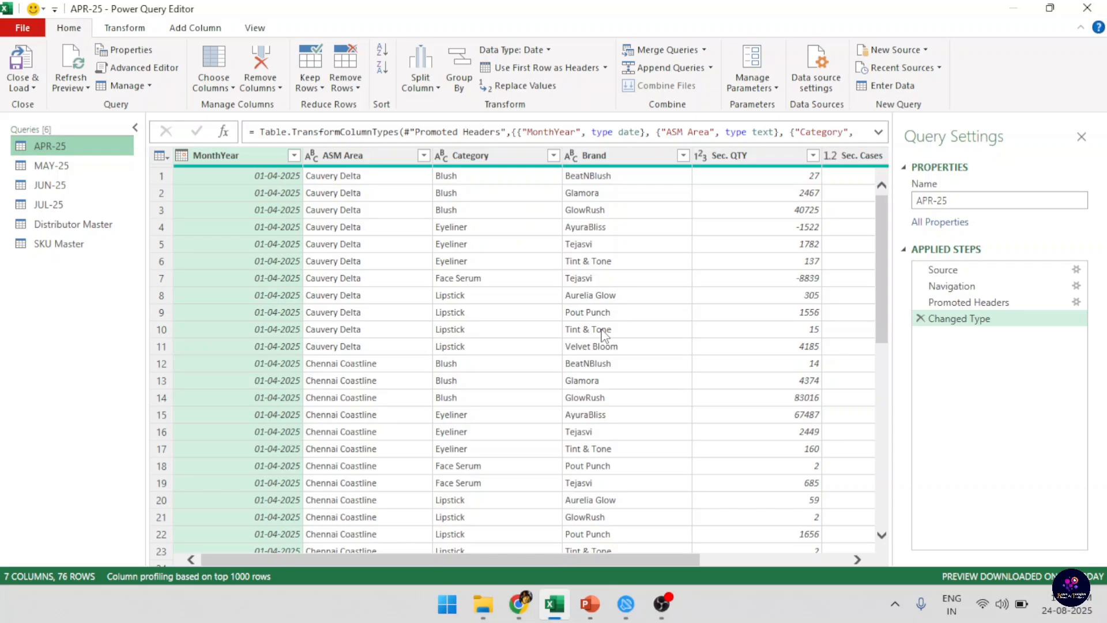
left_click(22, 62)
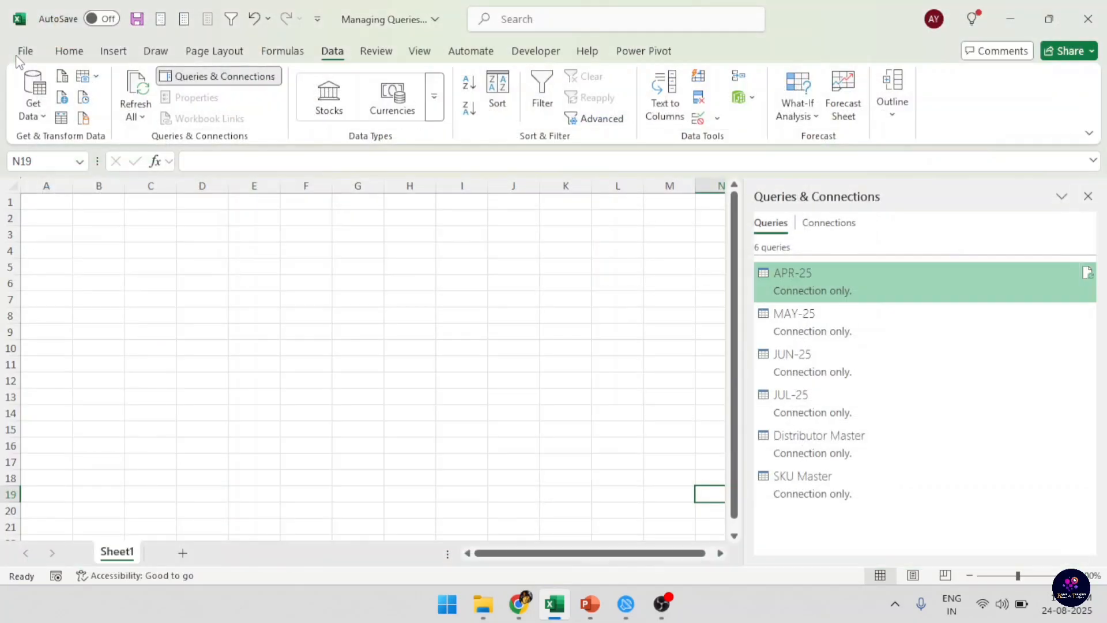
Open the APR-25 query's name for renaming and accept the name as it stands.
right_click(923, 272)
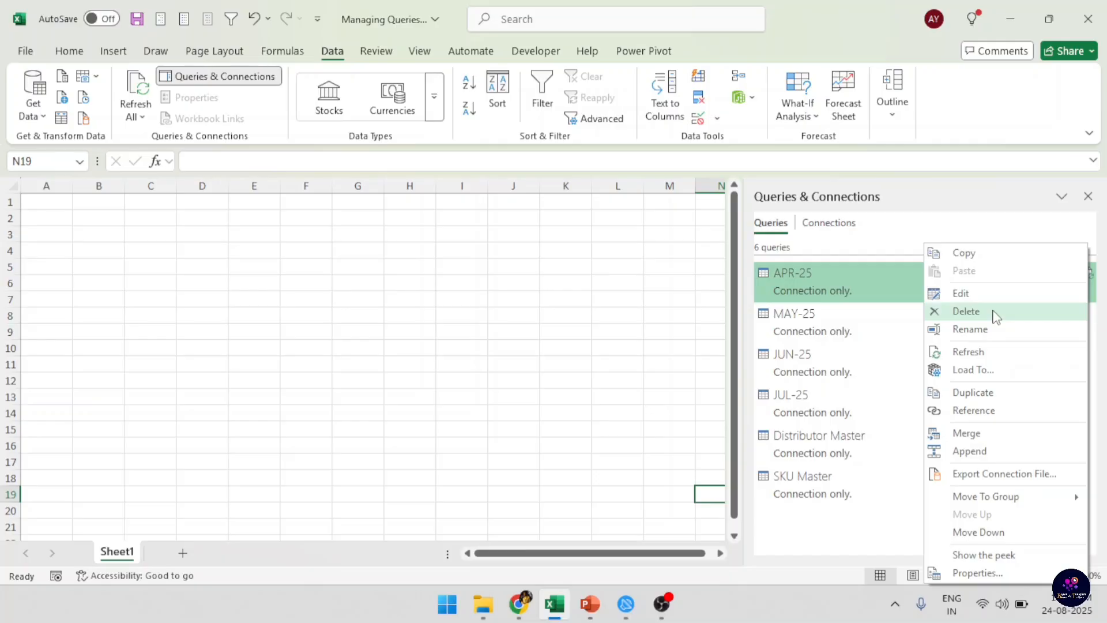
right_click(836, 274)
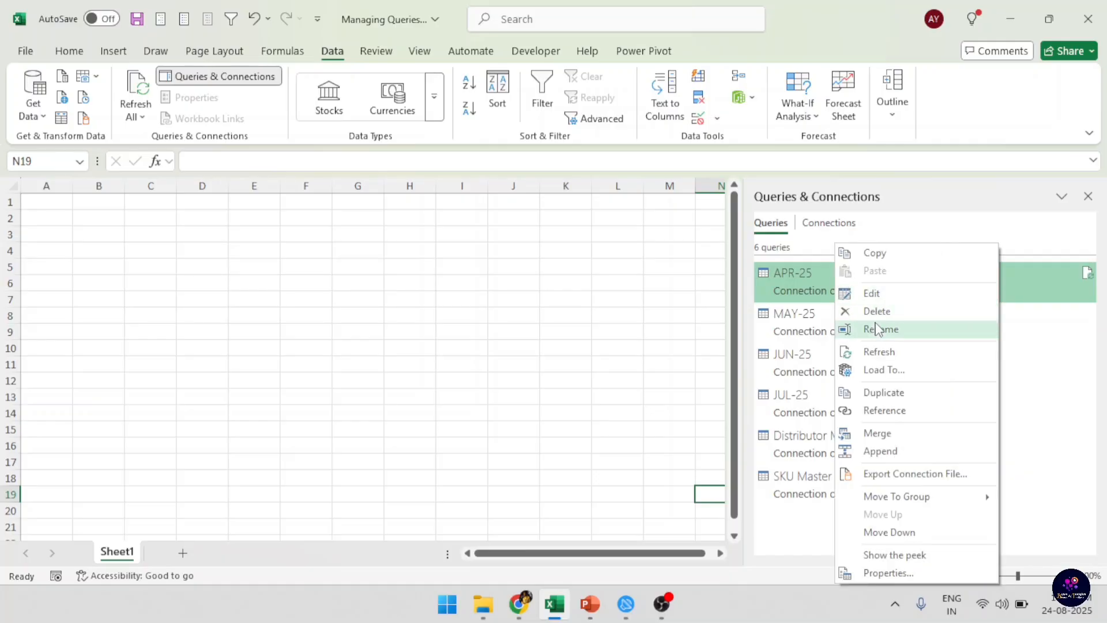
left_click(908, 331)
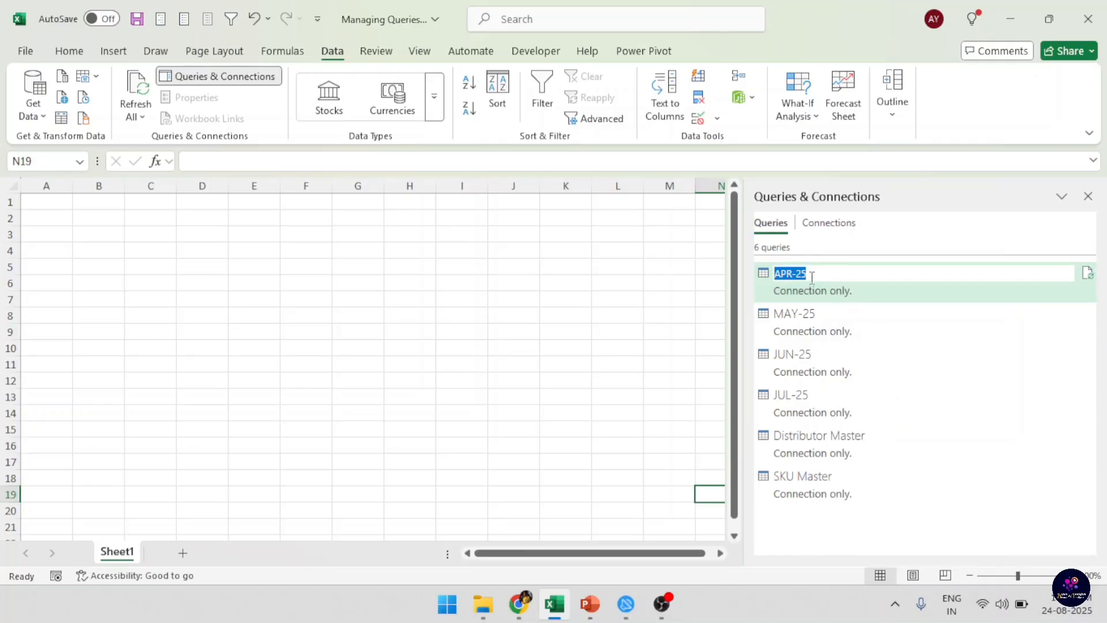
key("Return")
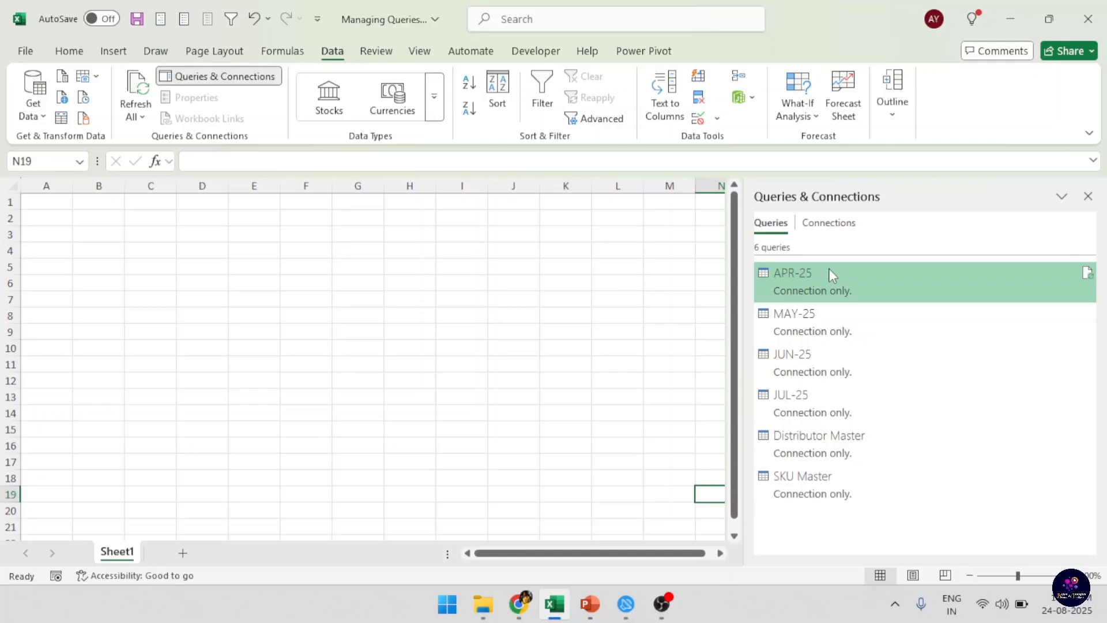
Reopen APR-25 in Power Query Editor, check which actions its query list offers, and close the editor.
right_click(869, 274)
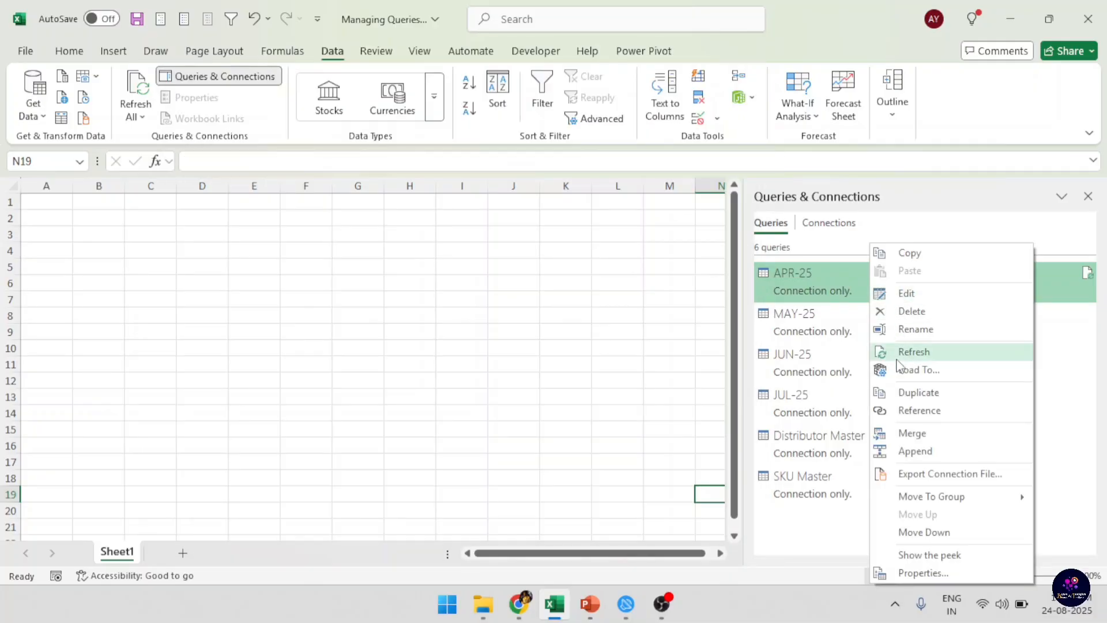
left_click(839, 277)
double_click(838, 276)
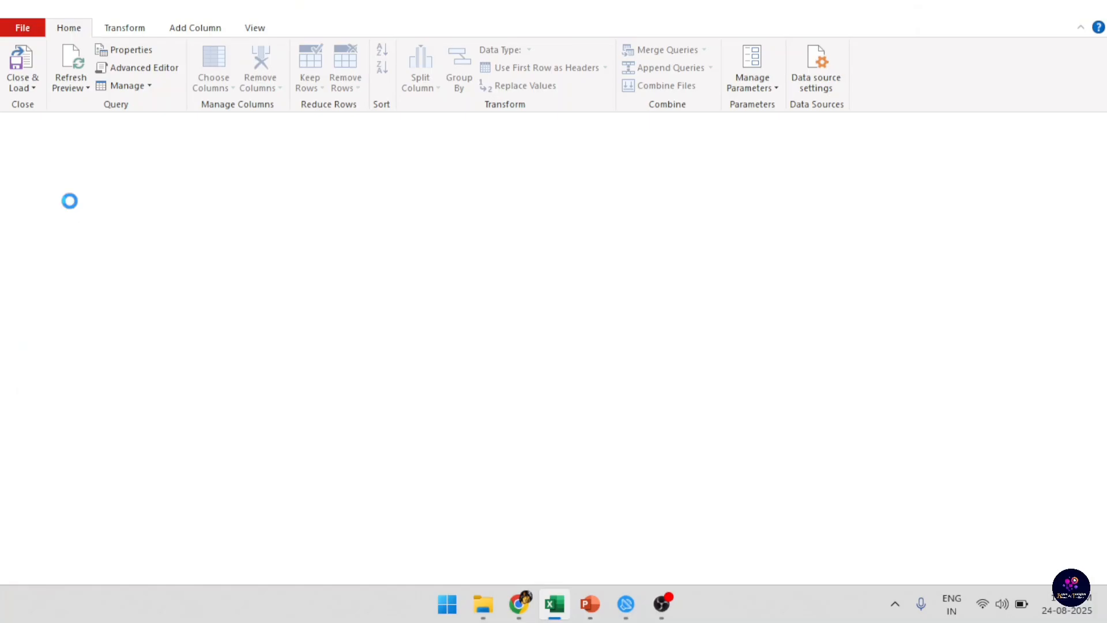
right_click(62, 149)
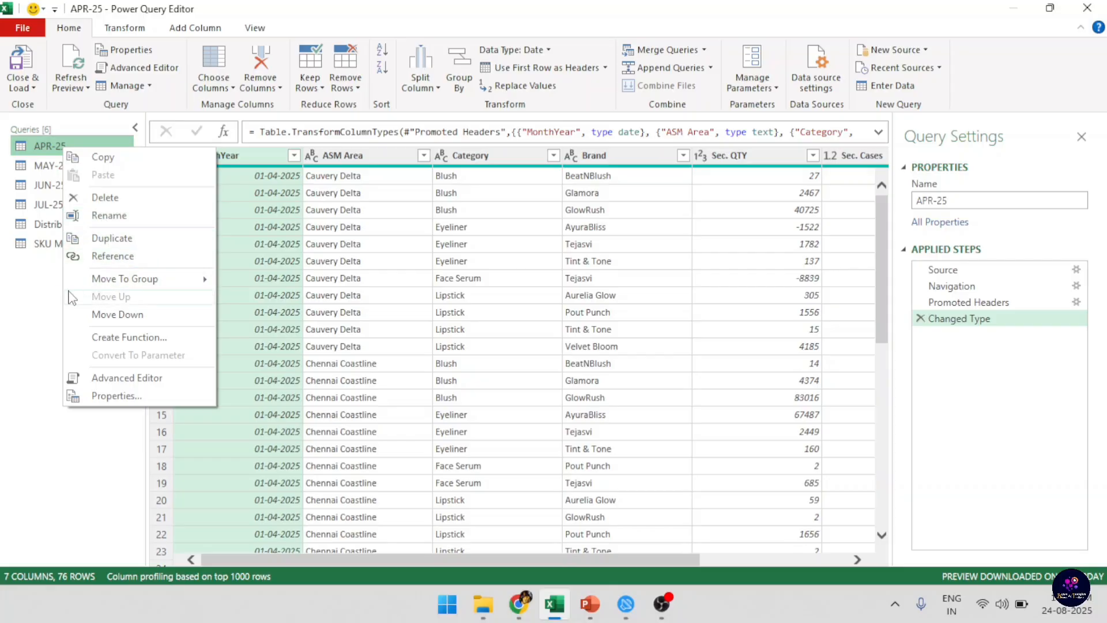
left_click(1087, 9)
Load the APR-25 query as a table into the existing worksheet at cell A1.
right_click(910, 281)
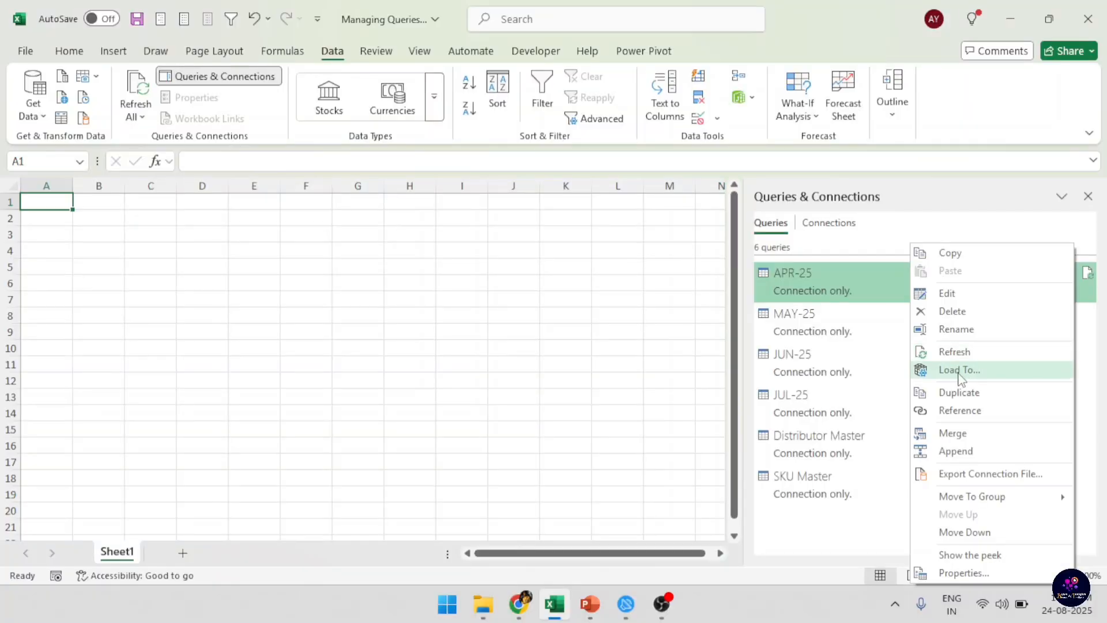
left_click(959, 371)
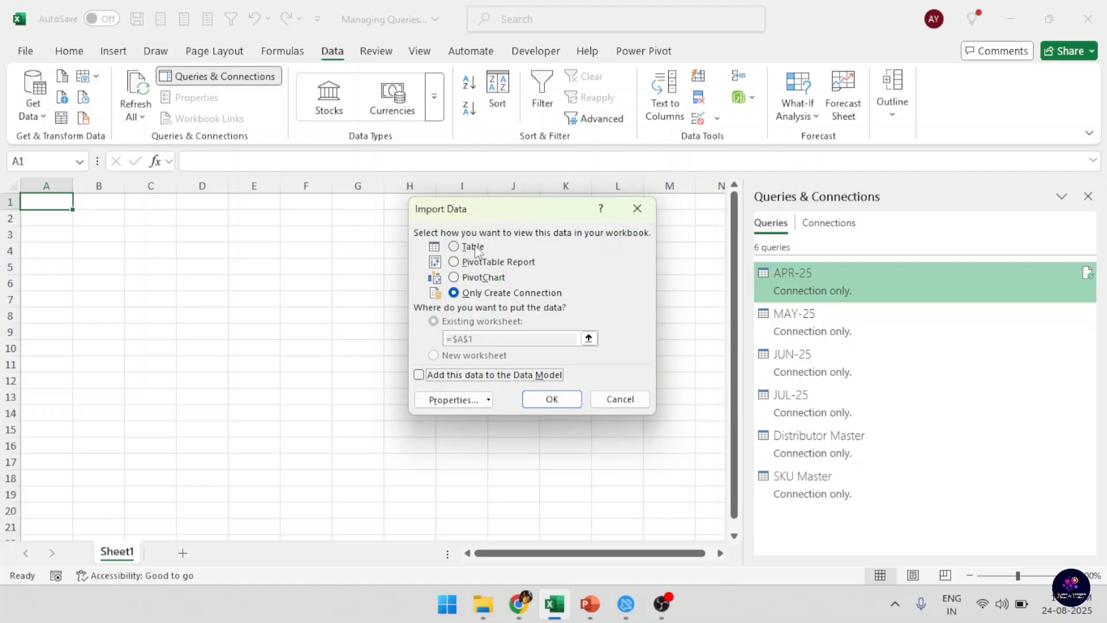
left_click(457, 248)
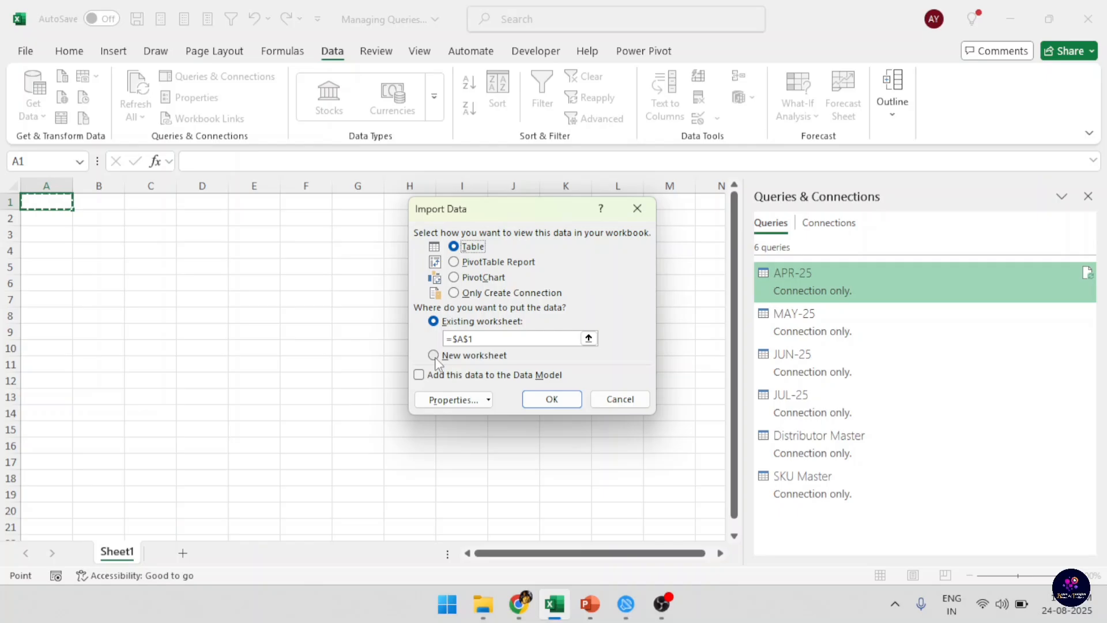
left_click(554, 398)
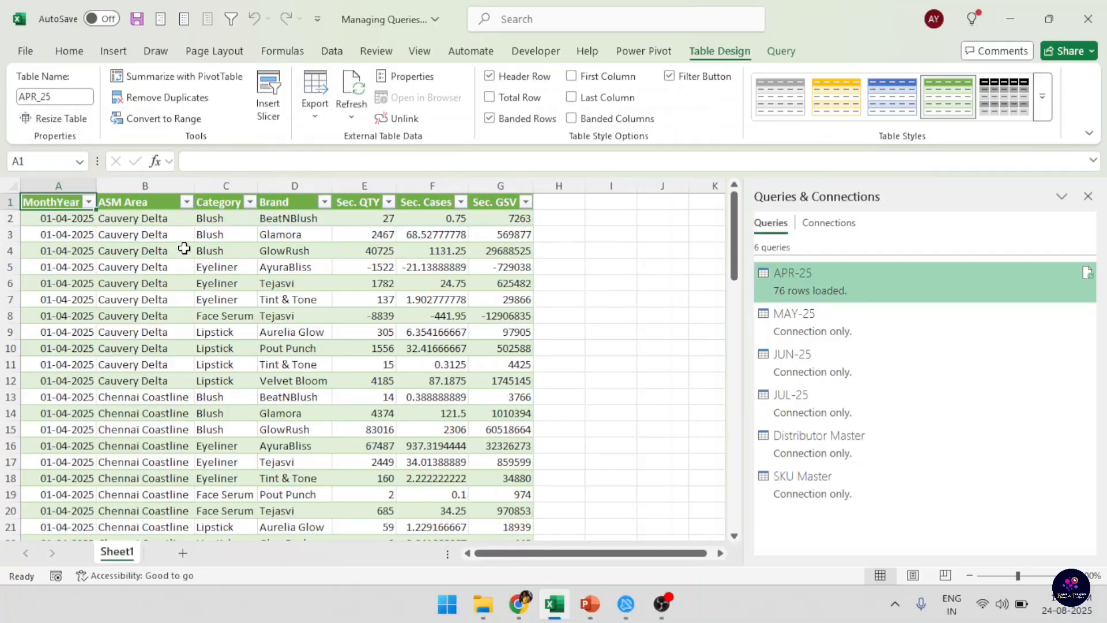
Duplicate the SKU Master query and compare the copy with the original in Power Query Editor.
right_click(868, 282)
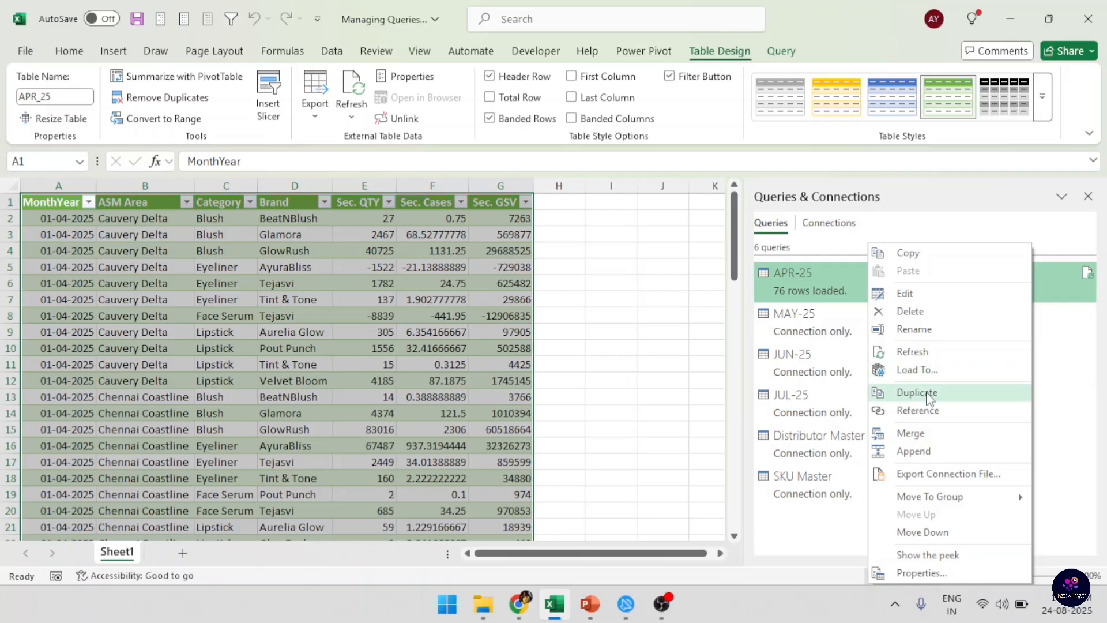
left_click(832, 480)
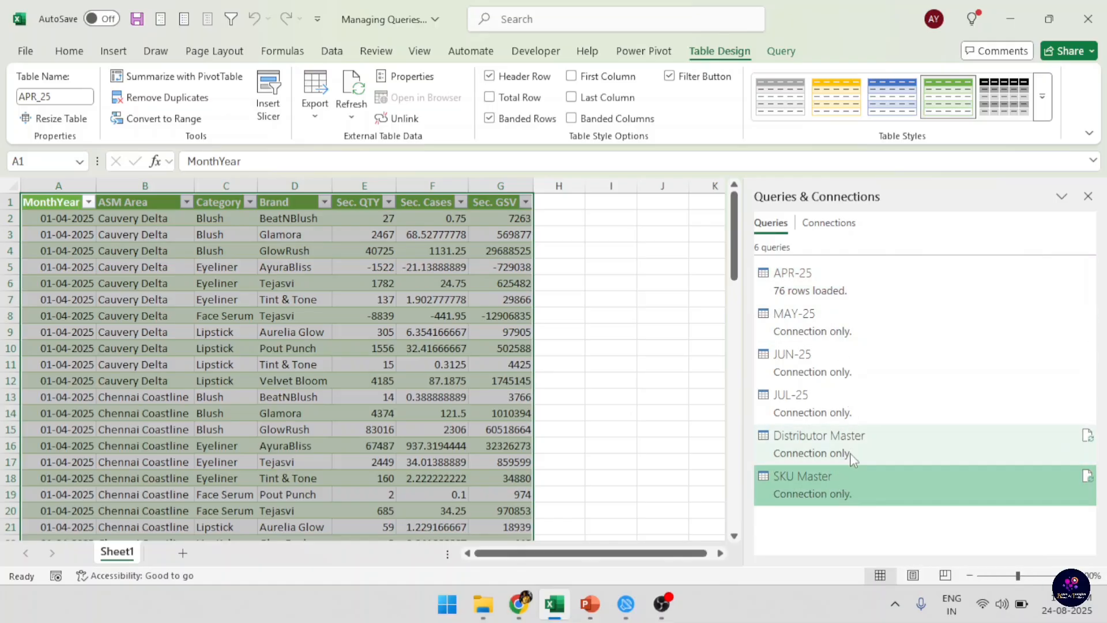
right_click(852, 483)
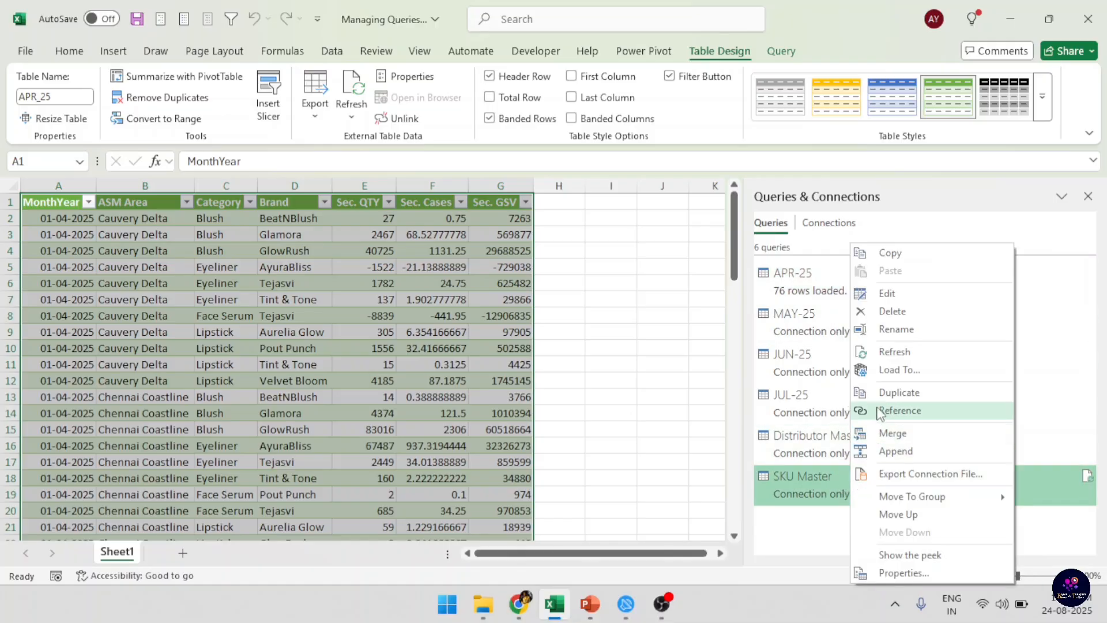
left_click(890, 392)
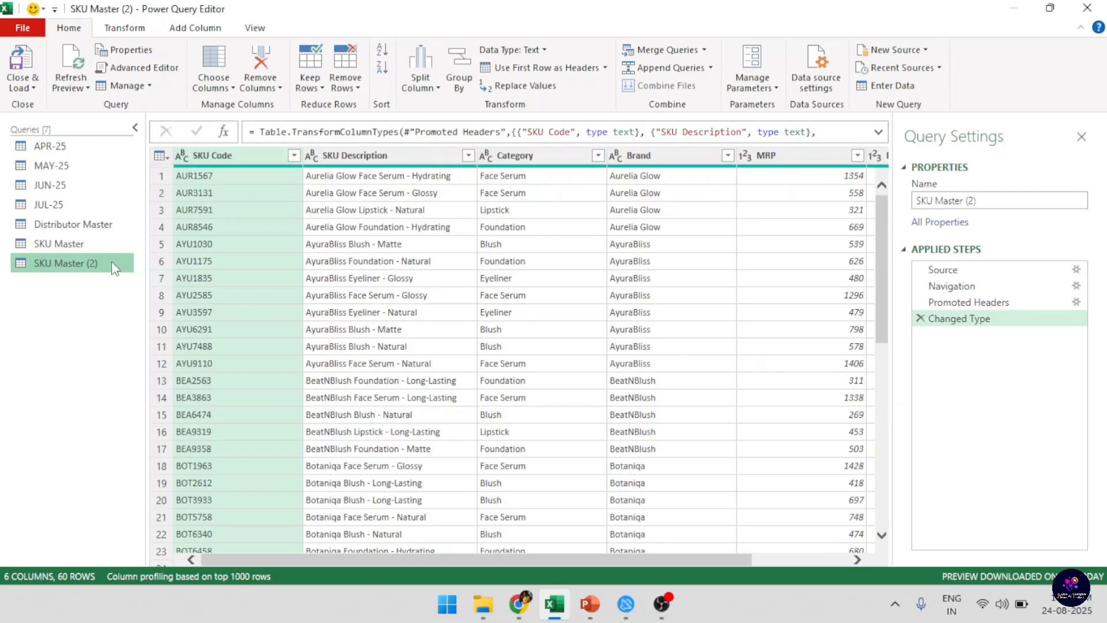
left_click(48, 242)
left_click(57, 263)
Delete the duplicate query SKU Master (2) and close Power Query Editor, discarding the changes.
key("Delete")
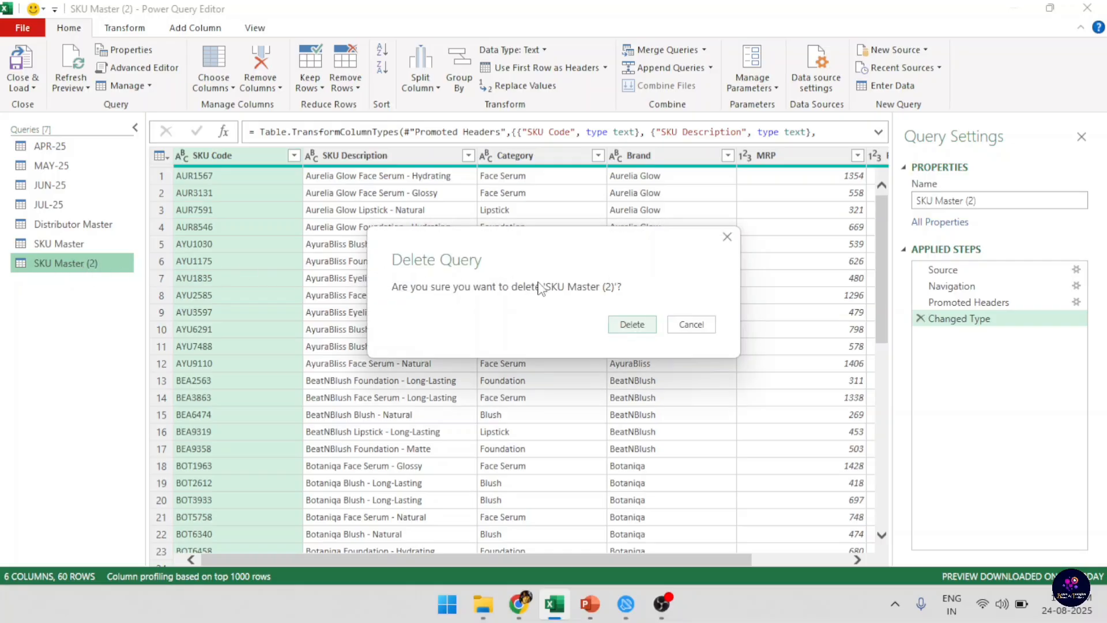
left_click(633, 323)
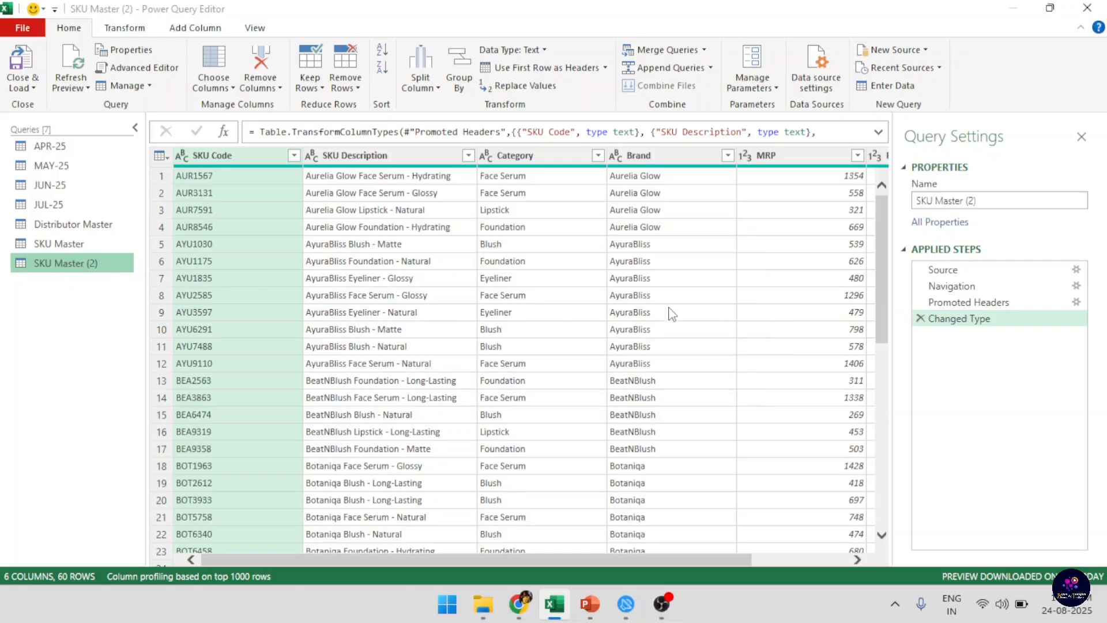
left_click(1087, 10)
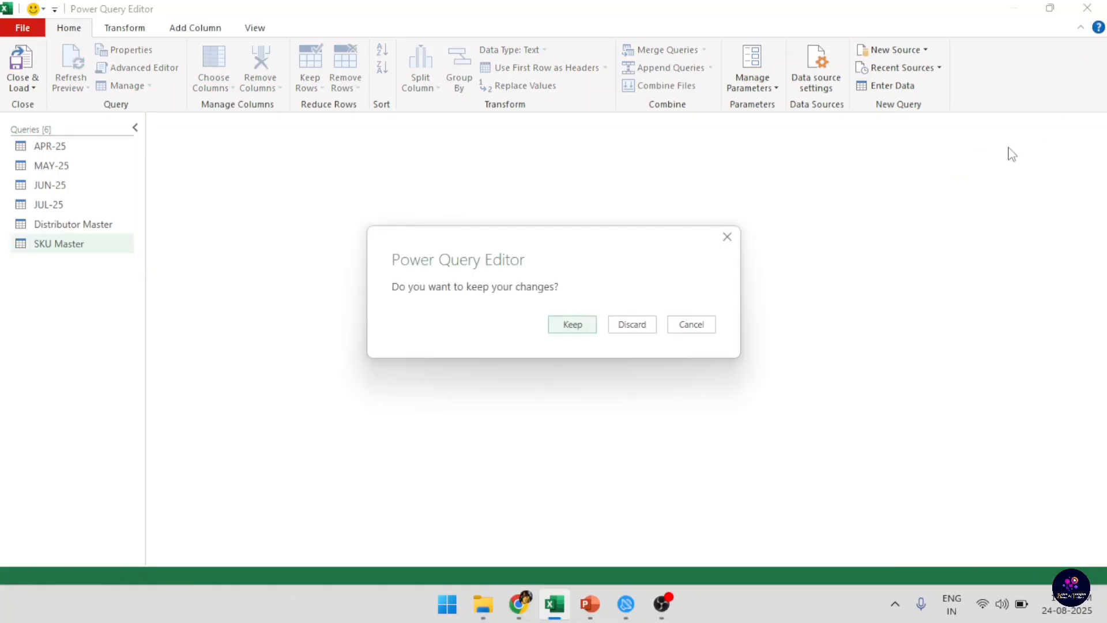
left_click(625, 328)
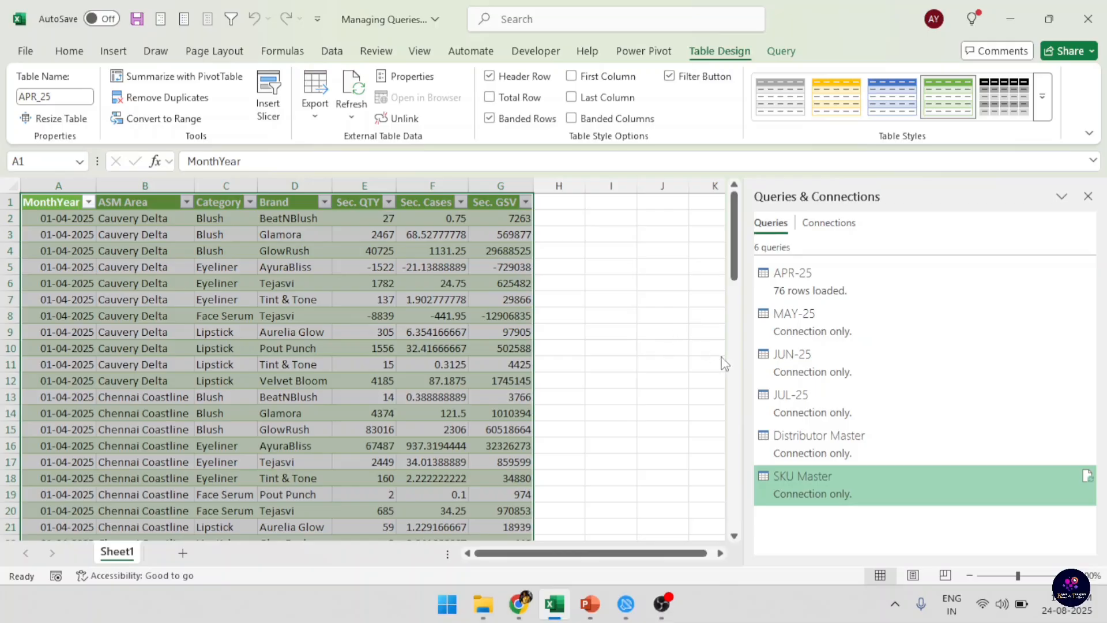
Create a new query that references SKU Master and compare it with the original query.
right_click(916, 478)
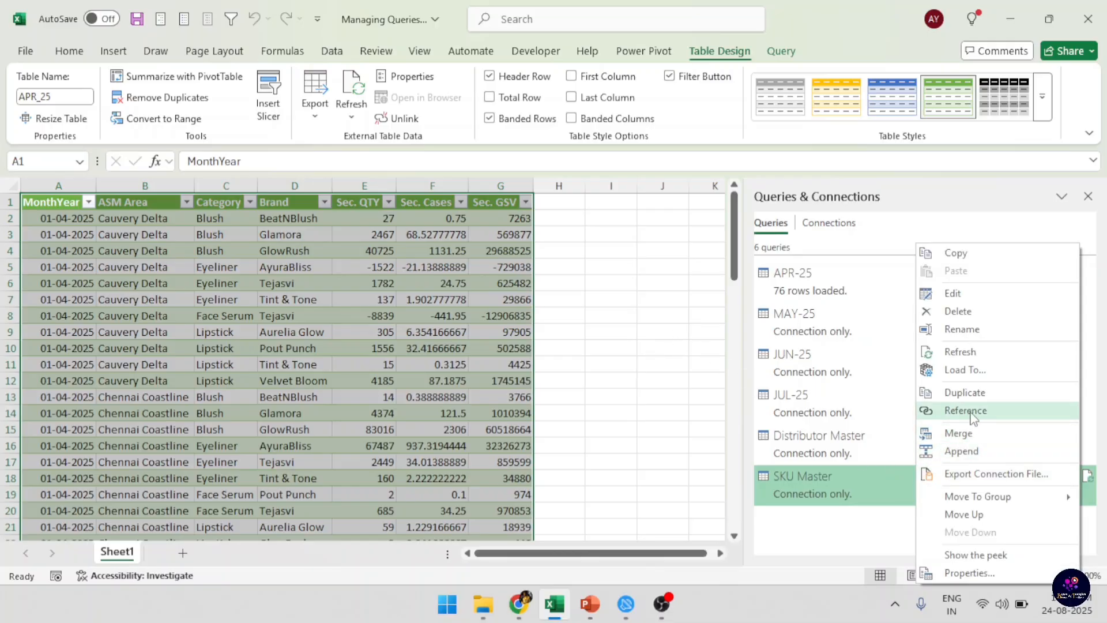
left_click(1000, 413)
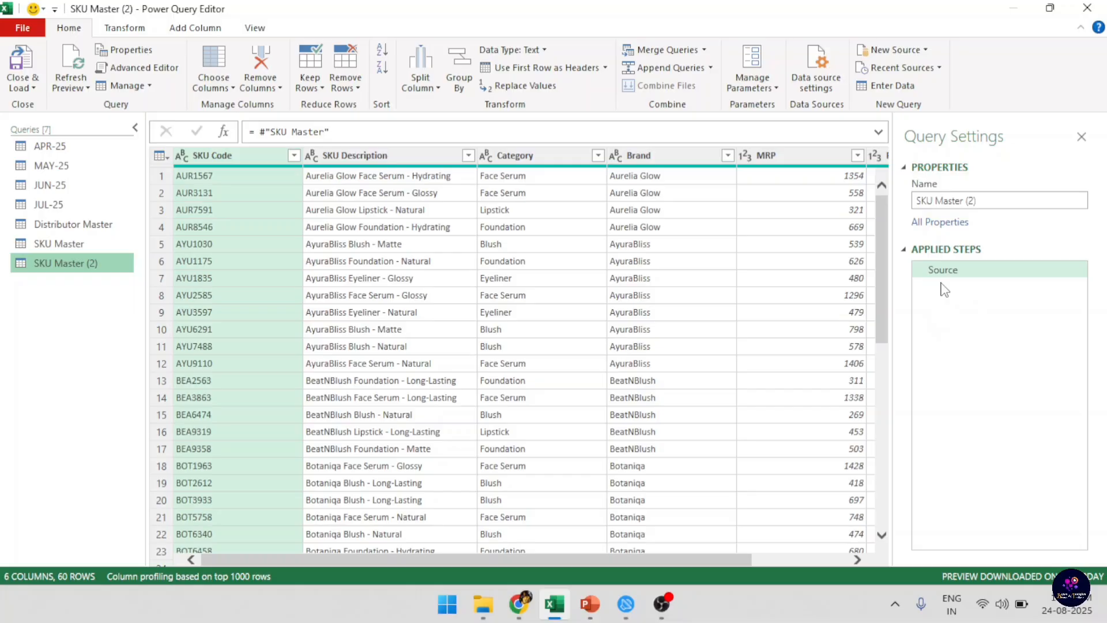
left_click(60, 244)
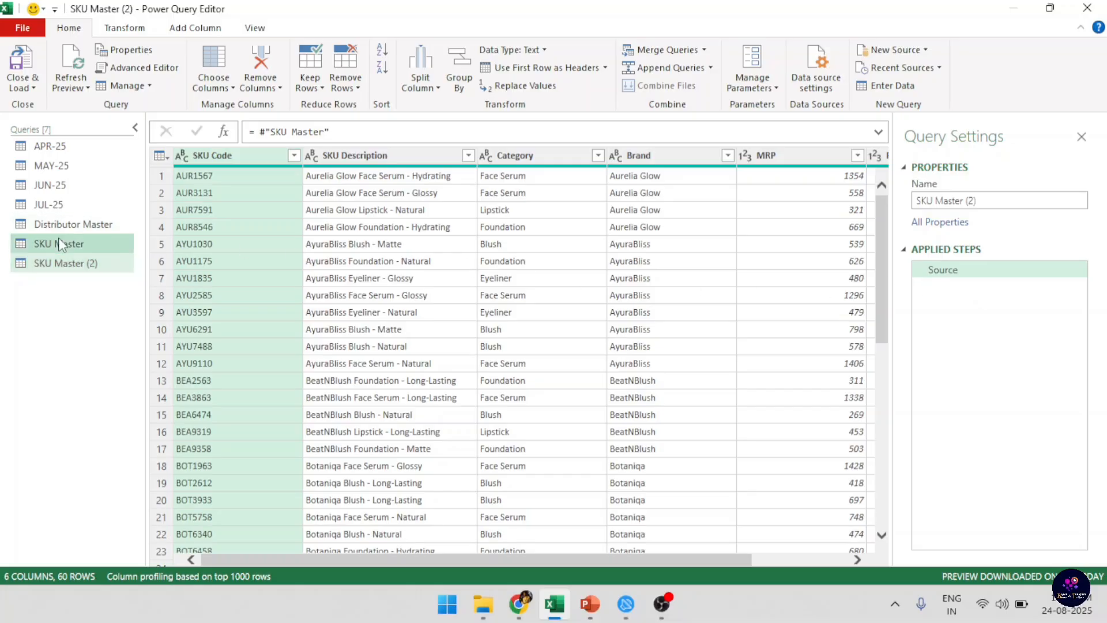
left_click(52, 265)
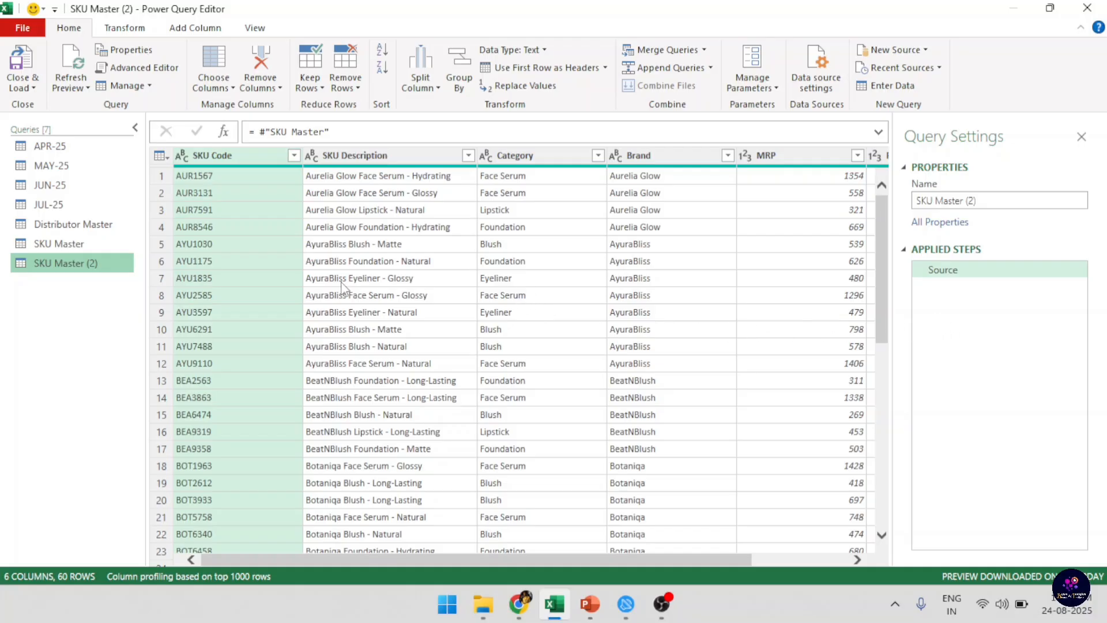
Remove the Category and Brand columns from the SKU Master query and check the effect on the referencing query SKU Master (2).
left_click(85, 249)
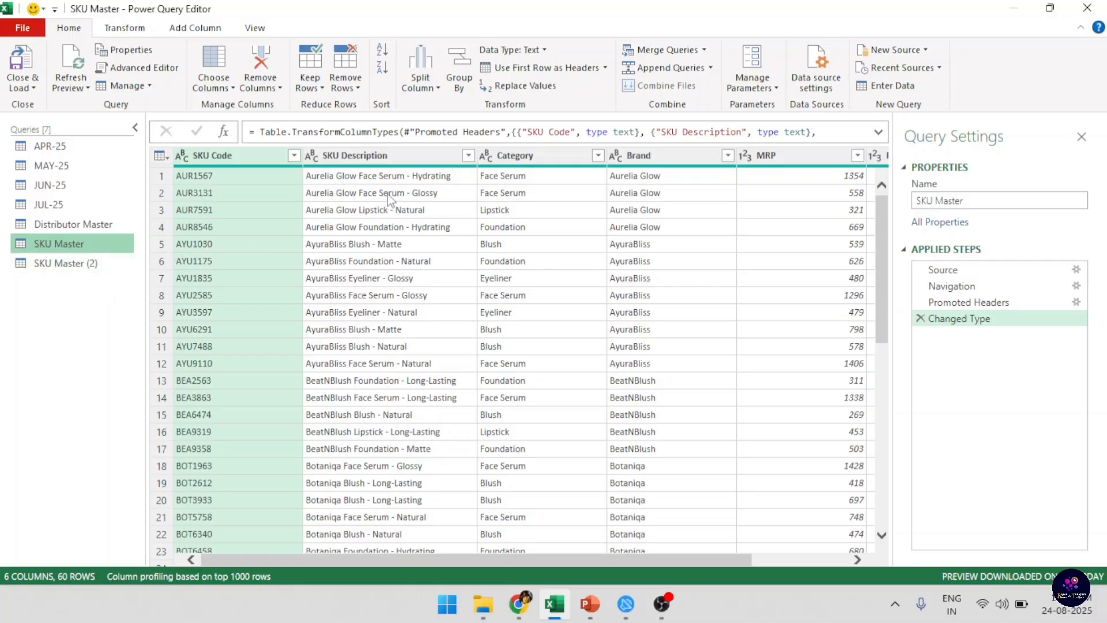
left_click(55, 264)
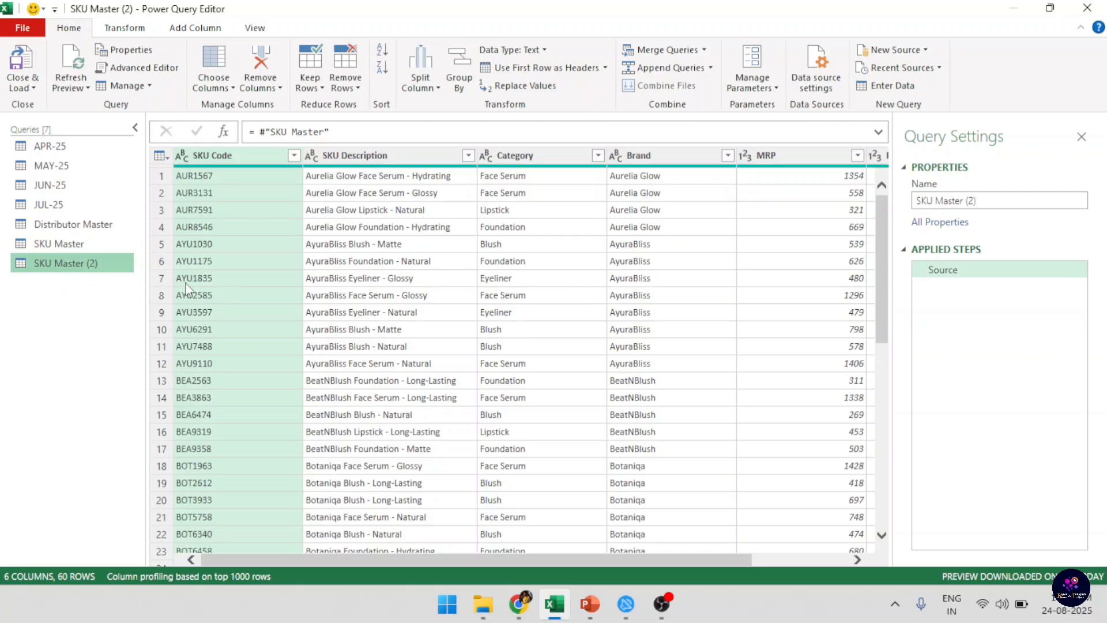
left_click(77, 244)
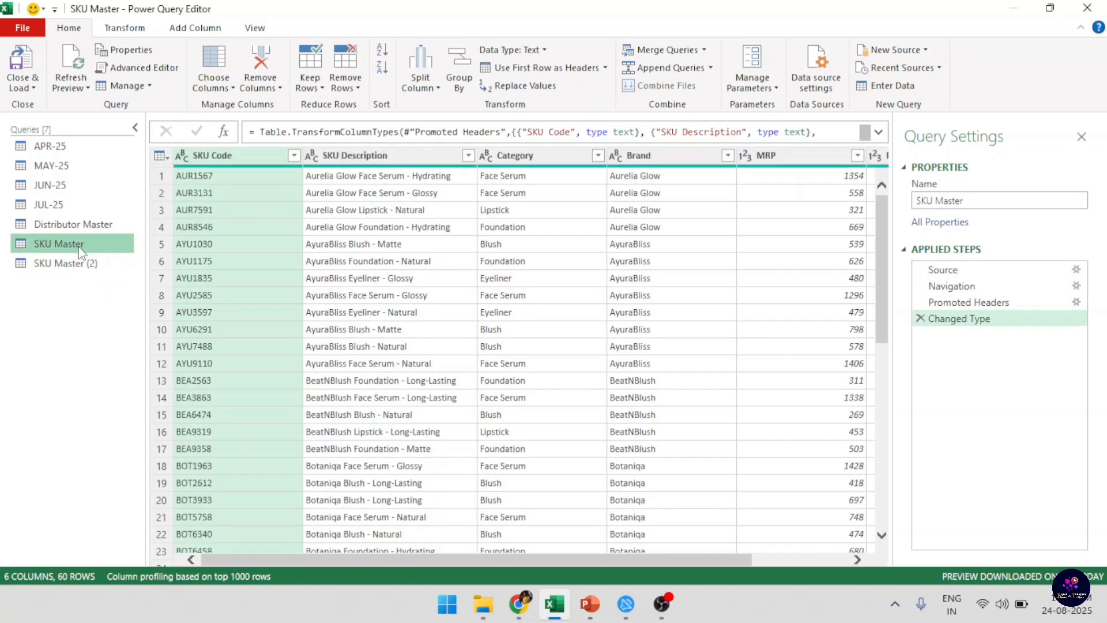
left_click(664, 159)
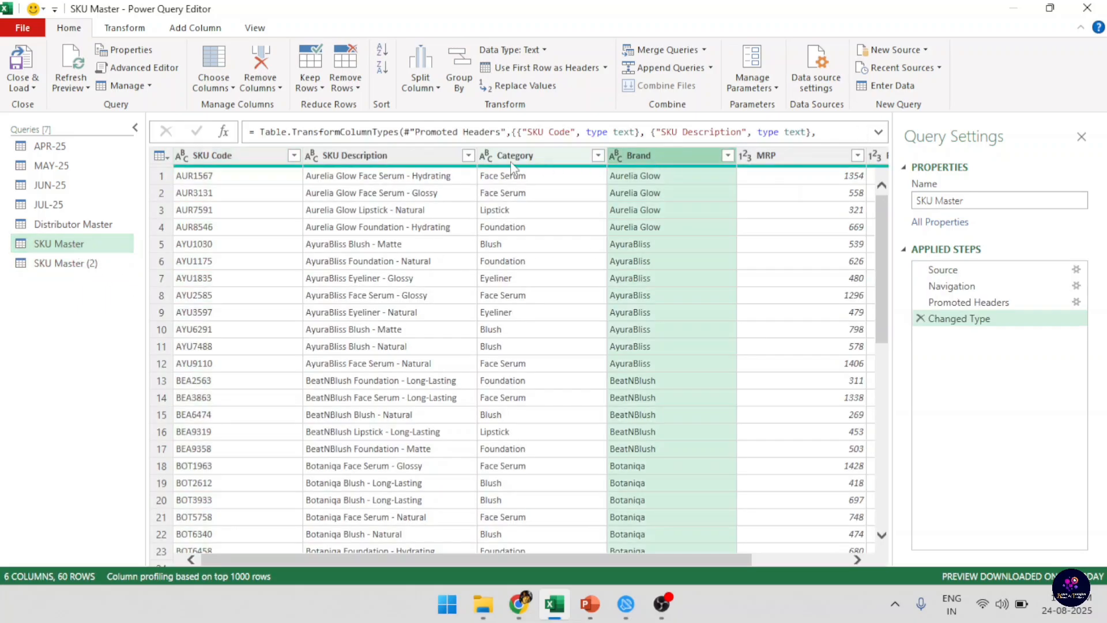
left_click(510, 159)
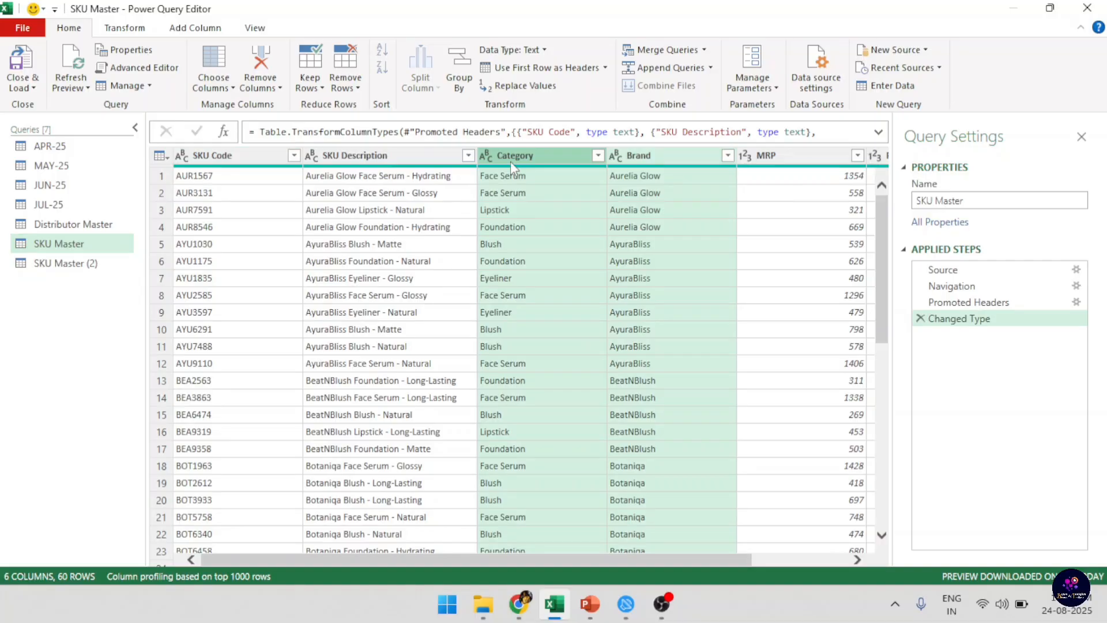
key("Delete")
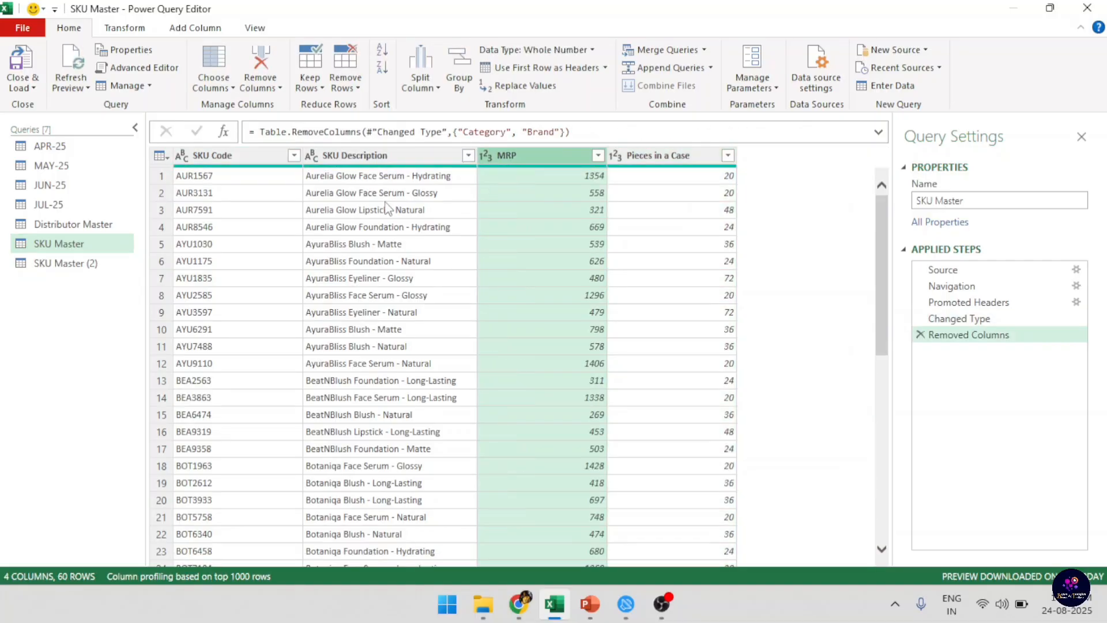
left_click(97, 264)
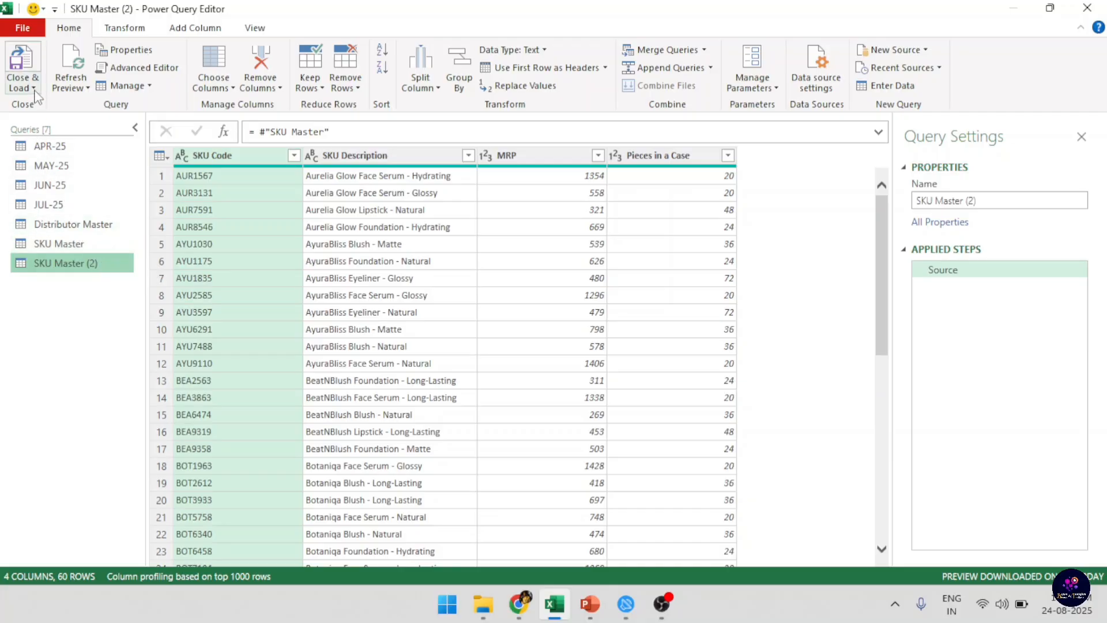
Delete the referencing query SKU Master (2) and confirm the deletion.
key("Delete")
left_click(638, 327)
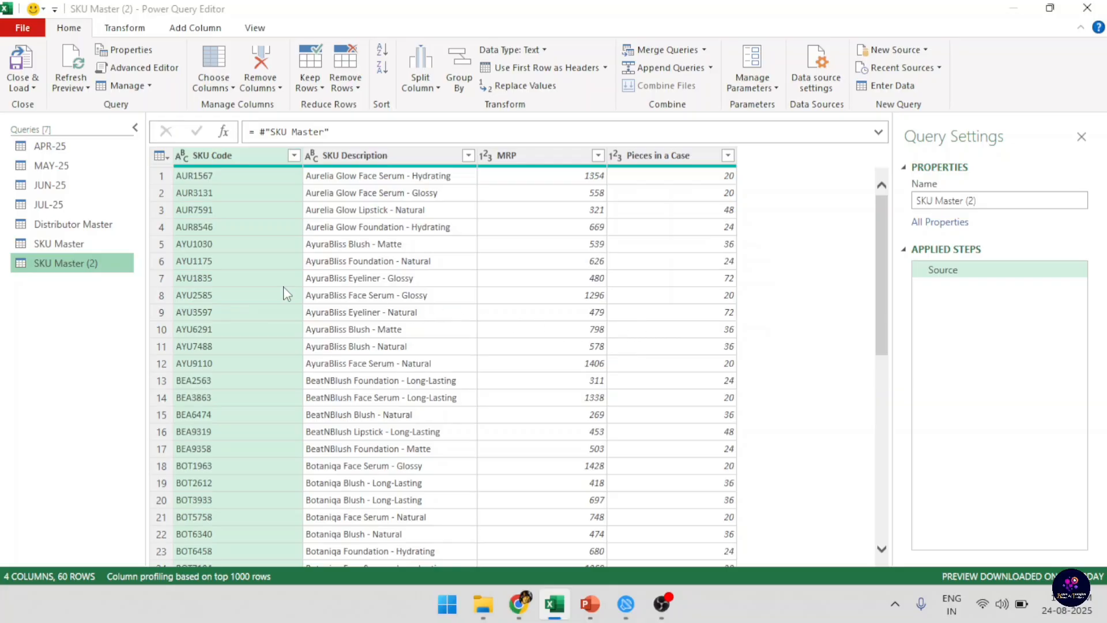
Delete the Removed Columns step from the SKU Master query, and close and load the queries to the workbook.
left_click(80, 244)
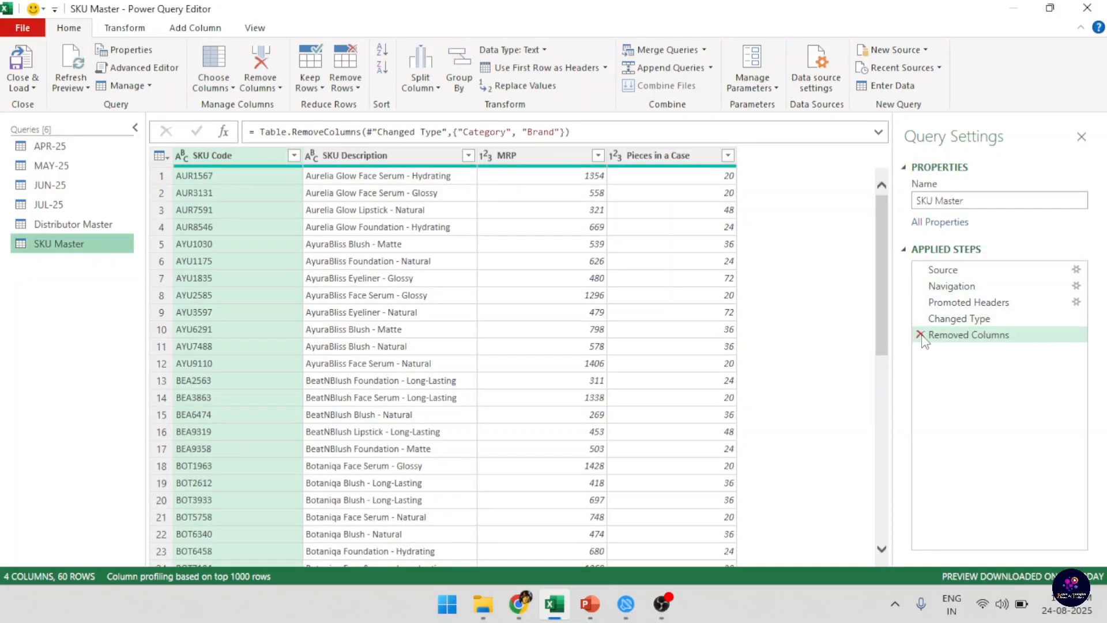
left_click(921, 334)
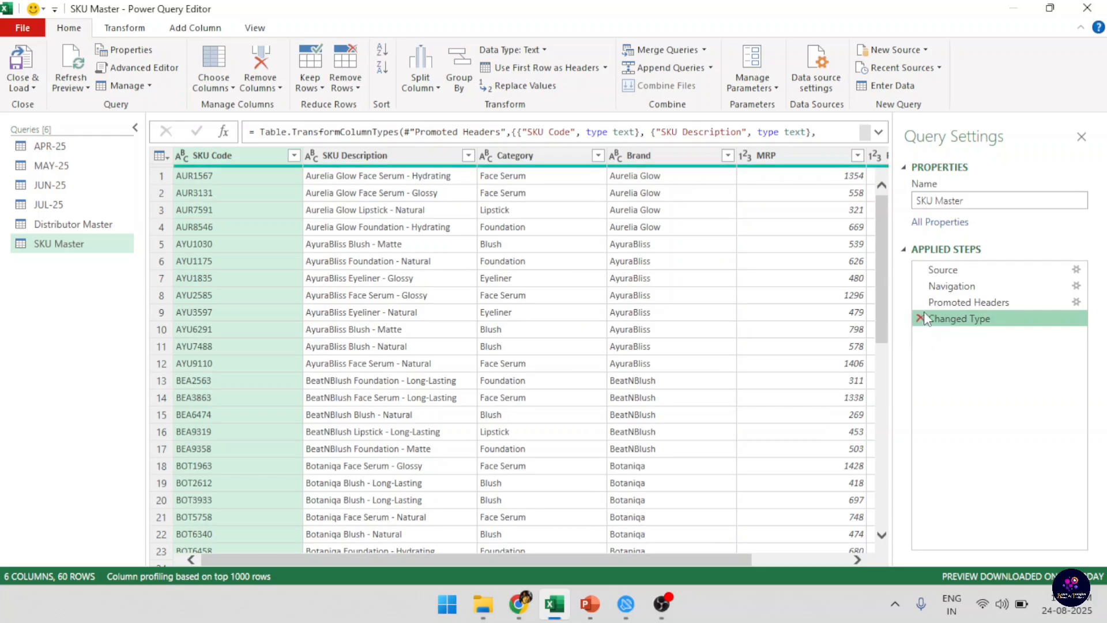
left_click(22, 61)
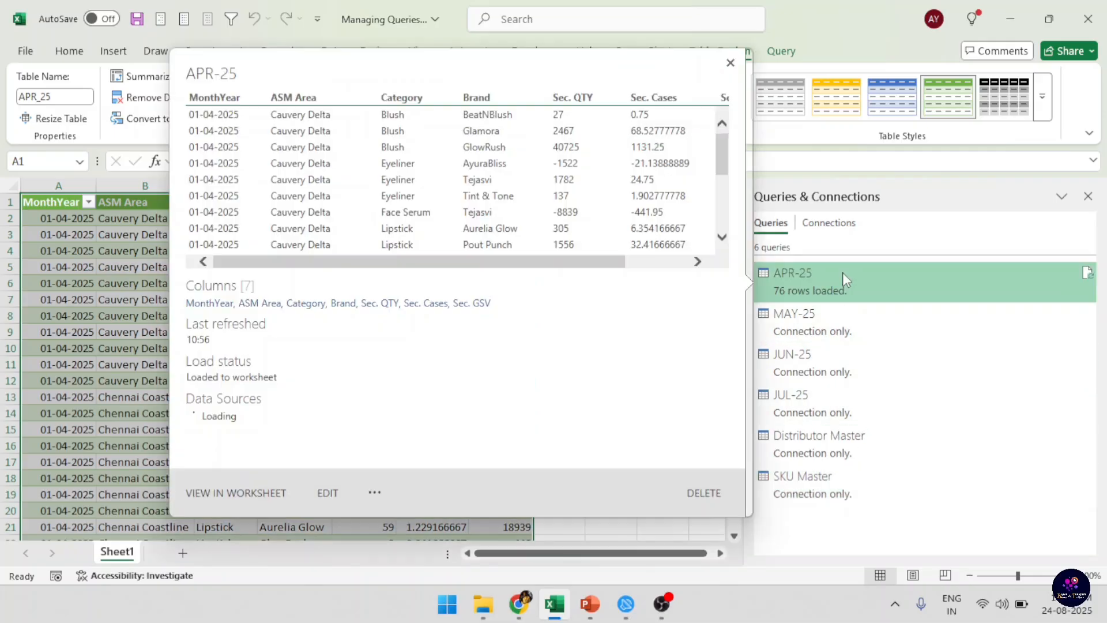
View the options for exporting the APR-25 query as a connection file and cancel without saving.
right_click(842, 292)
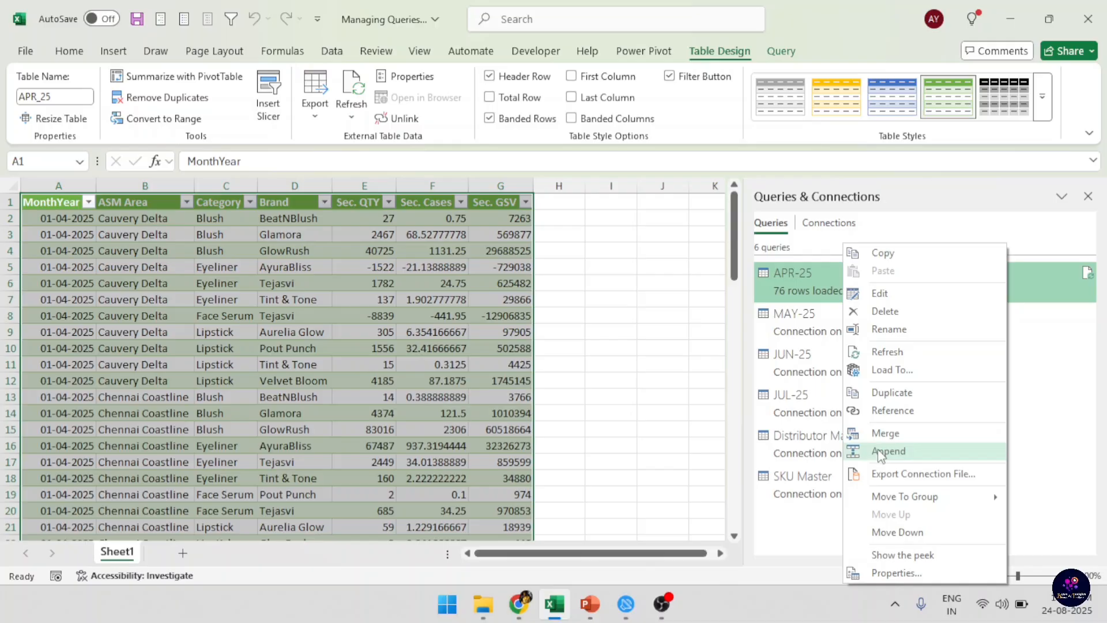
left_click(935, 477)
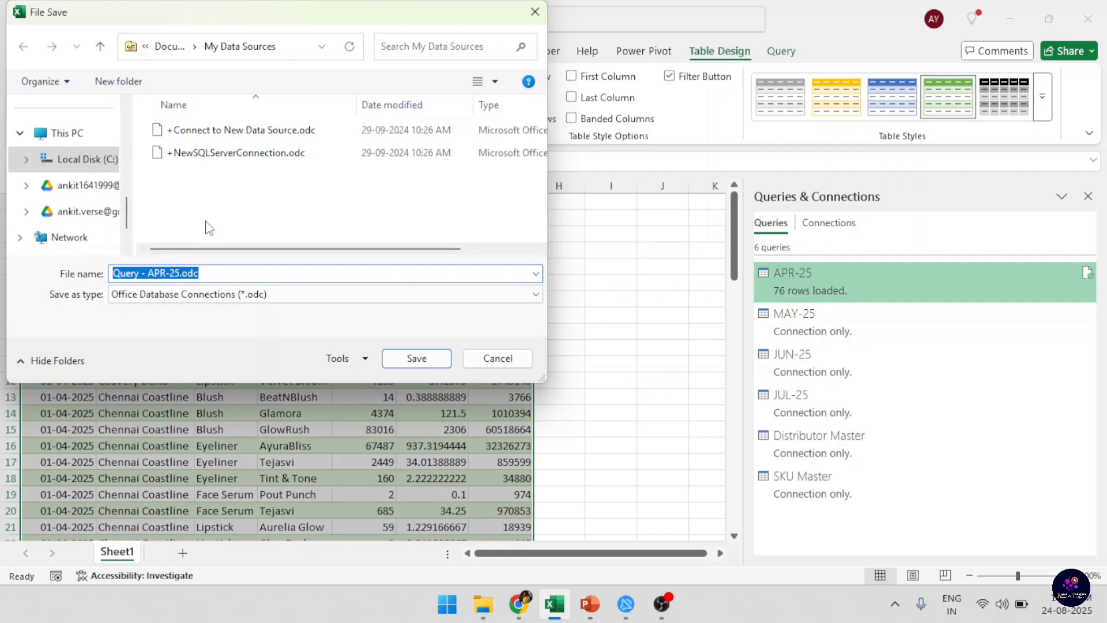
left_click(504, 367)
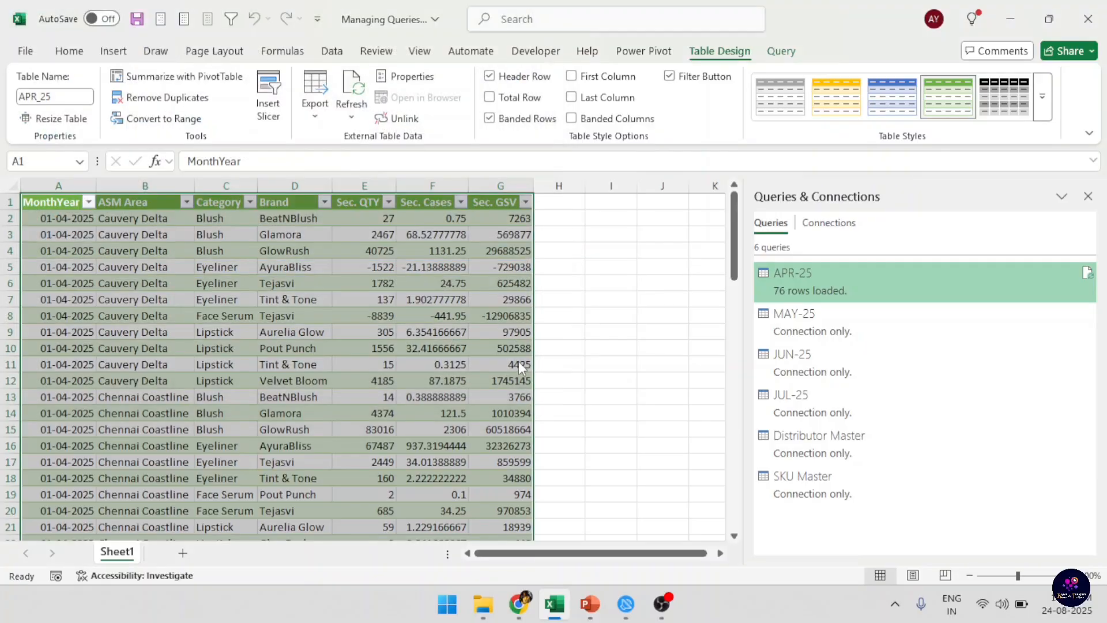
right_click(870, 290)
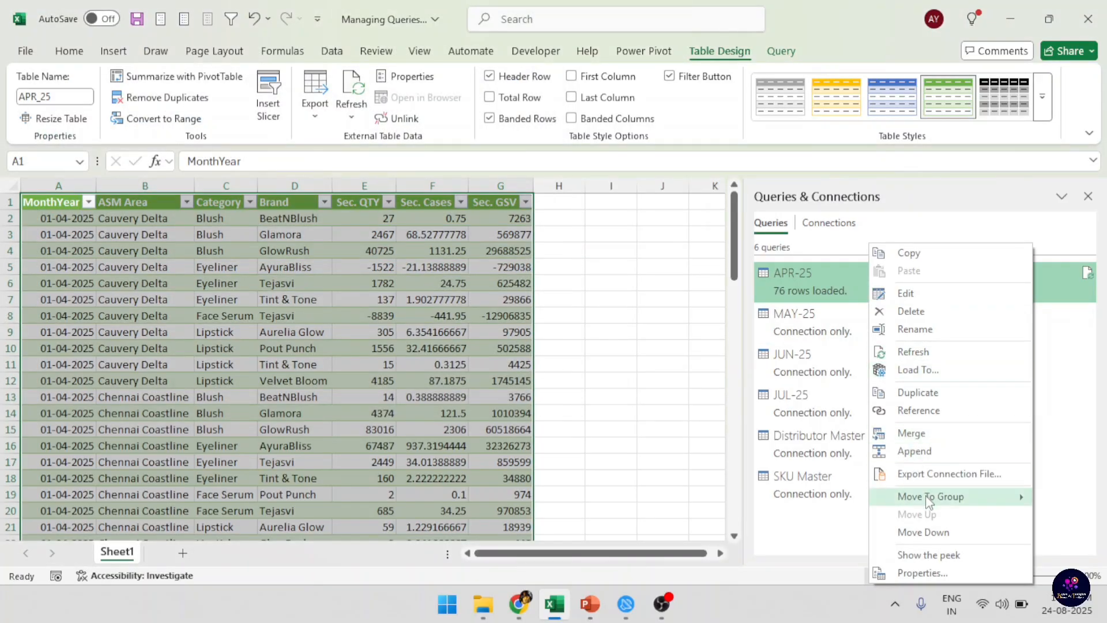
mouse_move(929, 502)
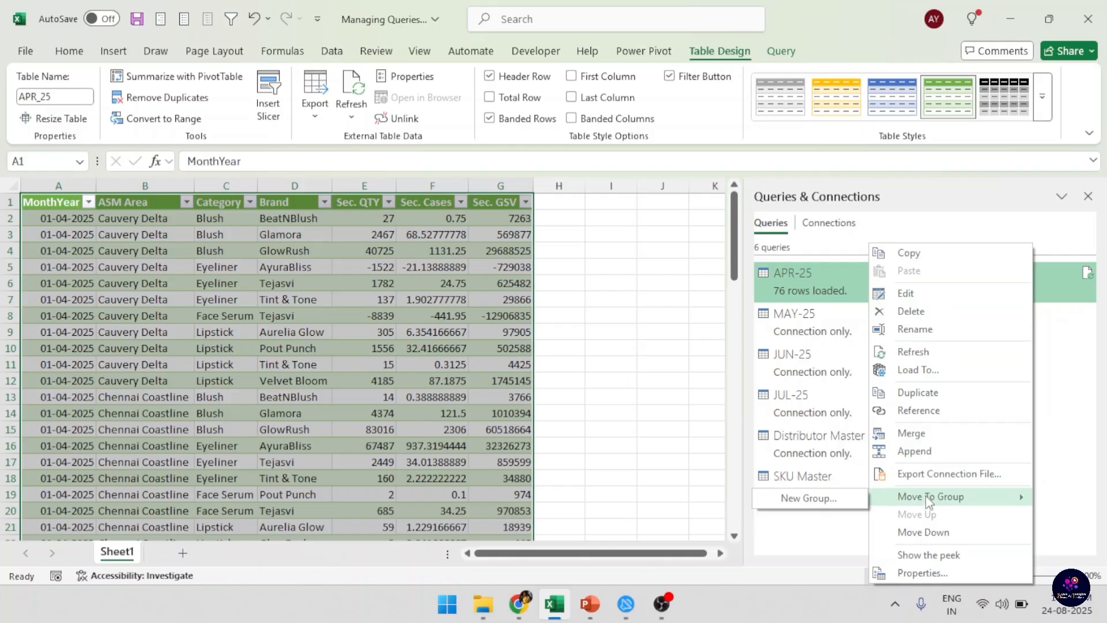
left_click(831, 542)
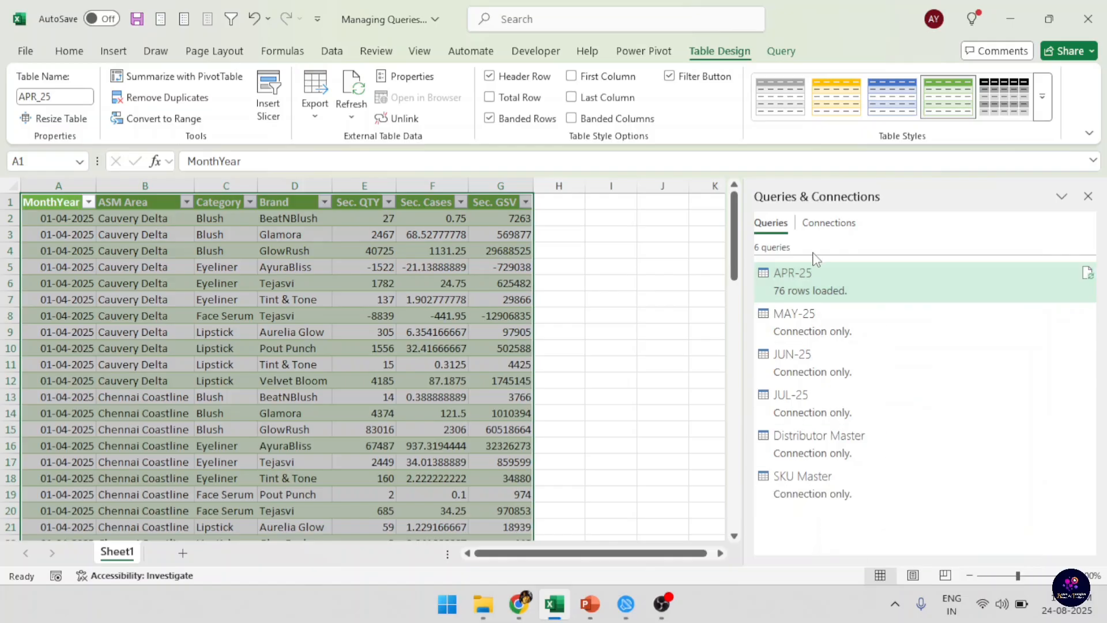
Move the APR-25, MAY-25, JUN-25 and JUL-25 queries together into a new group named Sales Files, leaving its description empty.
mouse_move(827, 382)
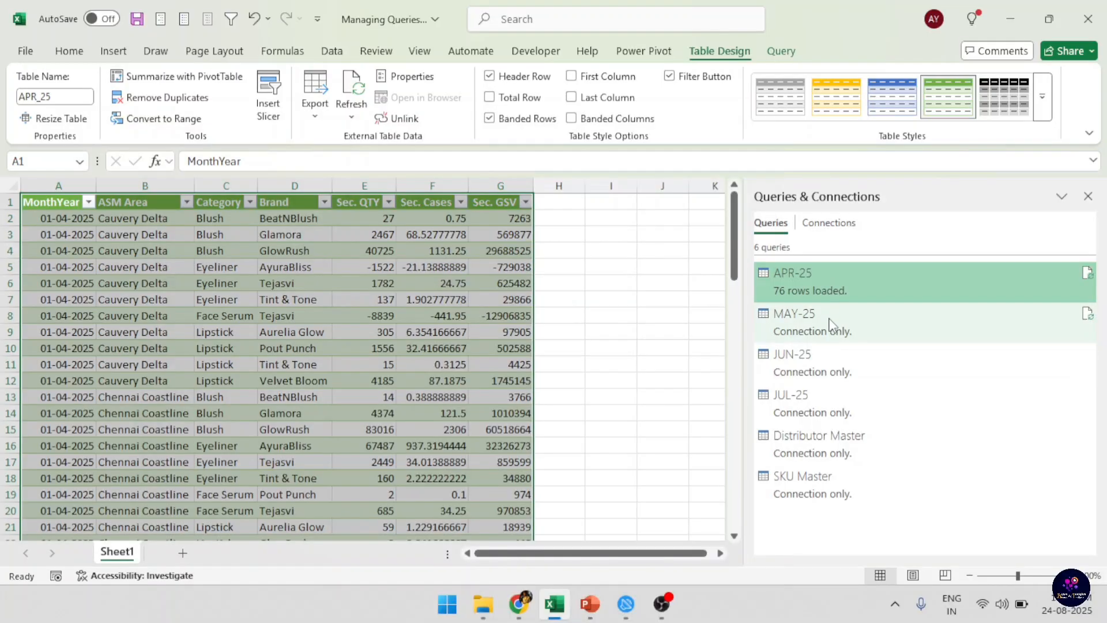
left_click(830, 326, "ctrl")
left_click(826, 360, "ctrl")
left_click(819, 392, "ctrl")
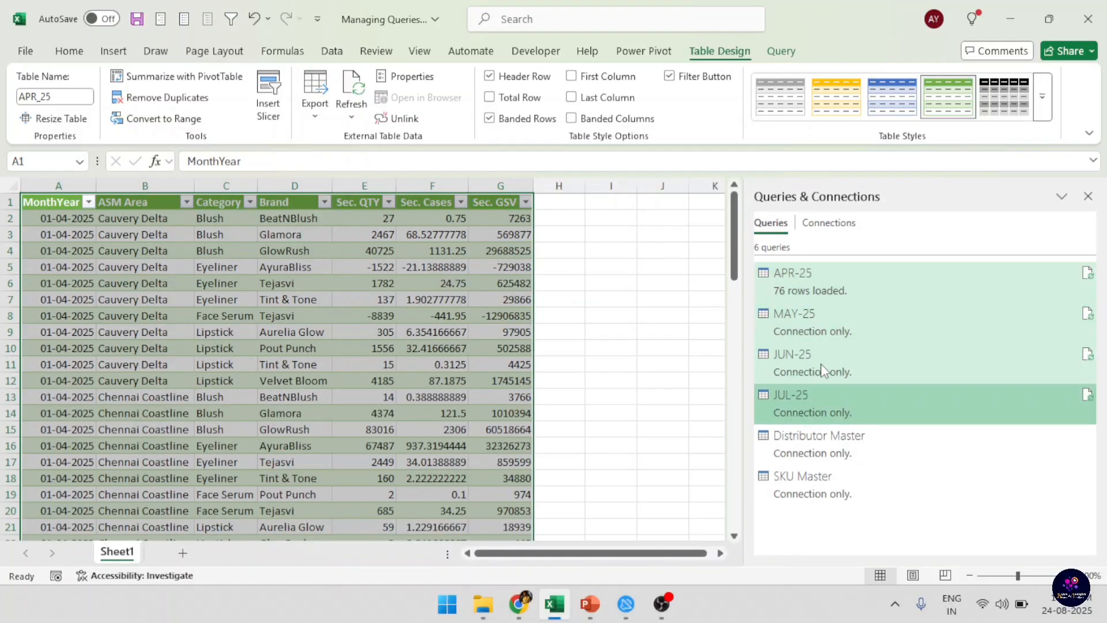
mouse_move(821, 386)
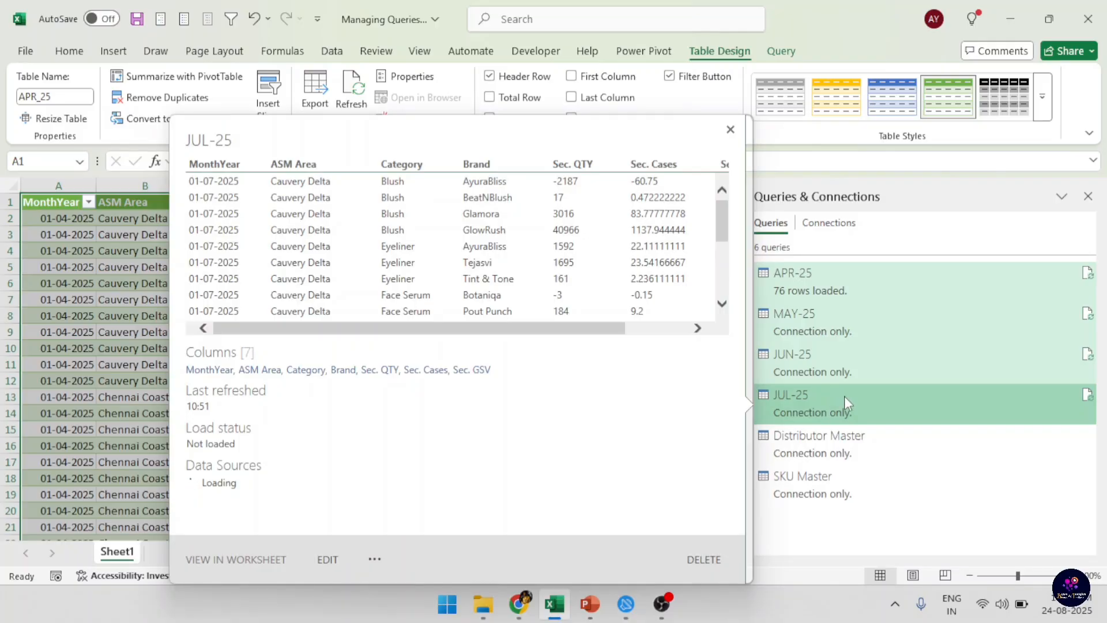
right_click(844, 395)
mouse_move(913, 496)
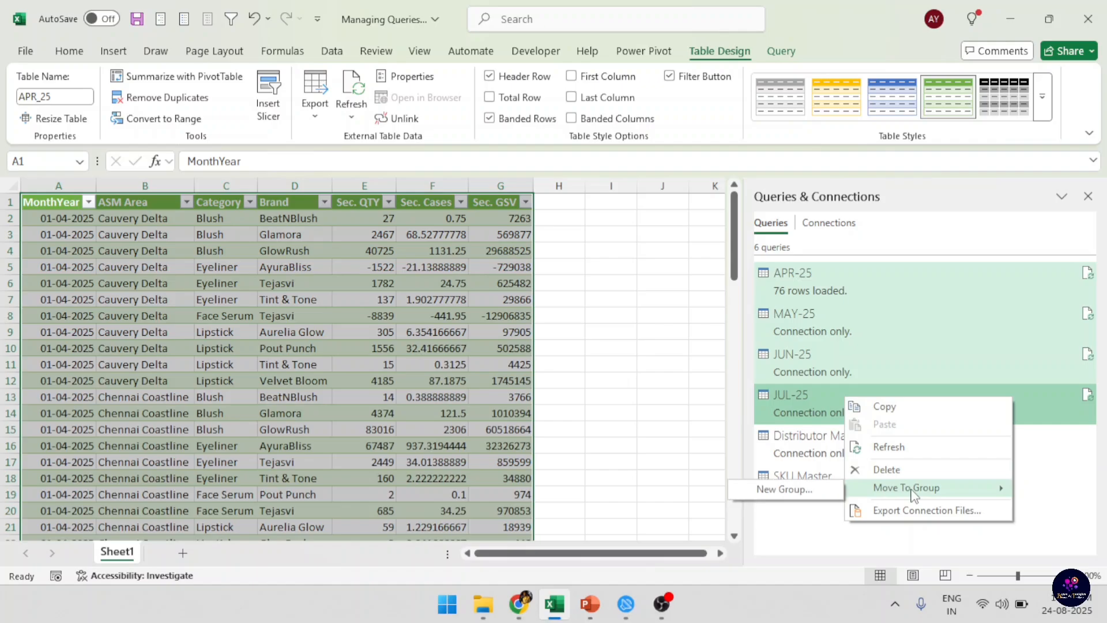
left_click(797, 490)
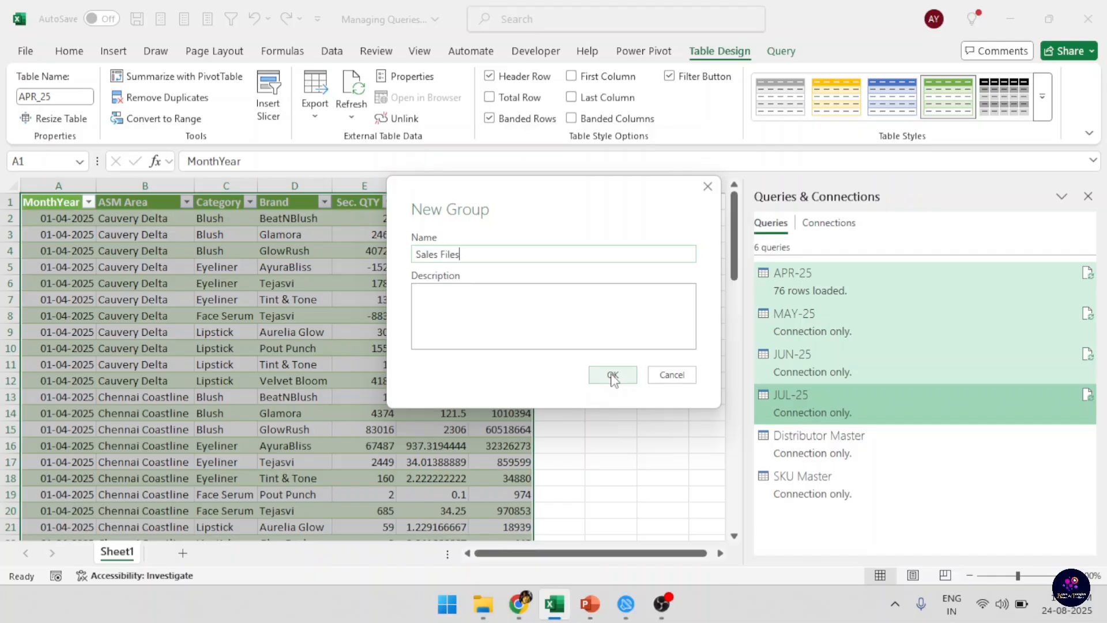
left_click(538, 309)
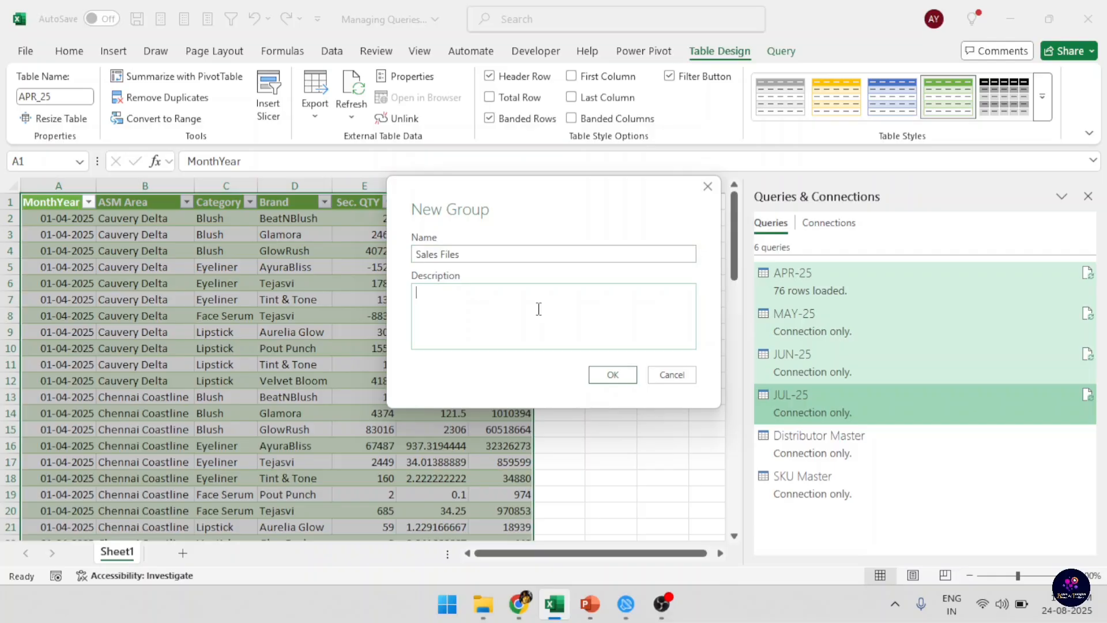
left_click(612, 374)
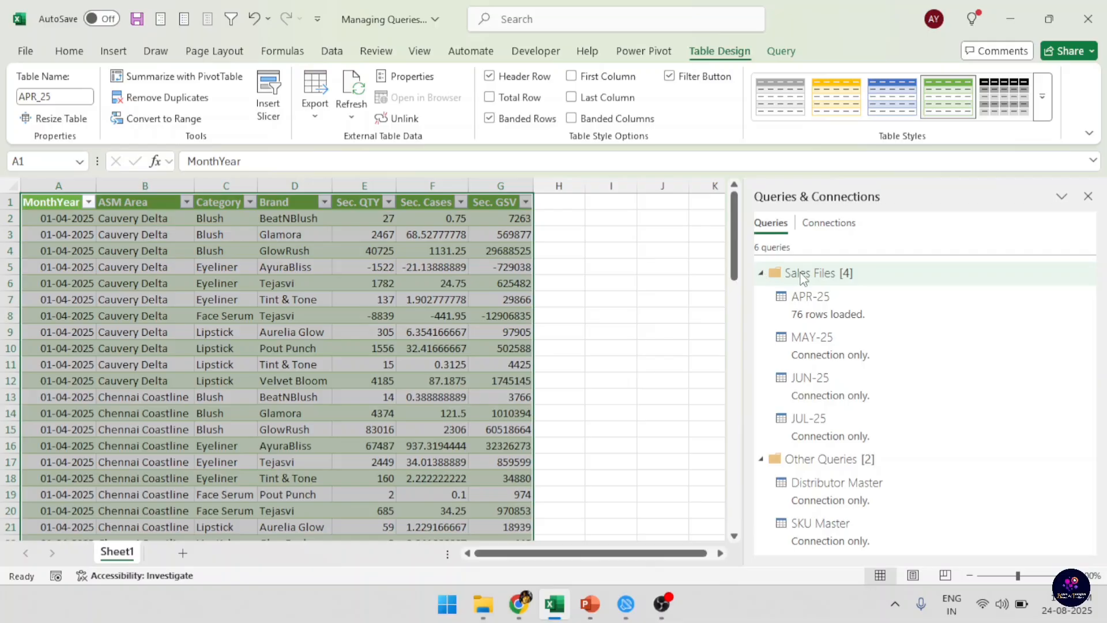
Collapse the Sales Files and Other Queries groups, and expand Sales Files again.
left_click(764, 279)
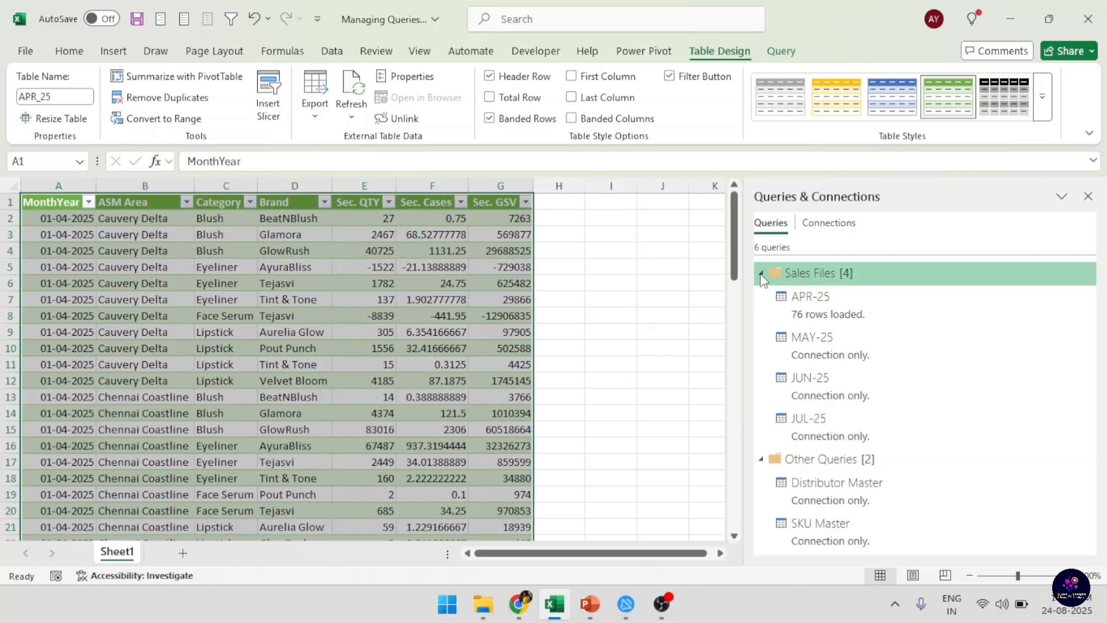
left_click(760, 274)
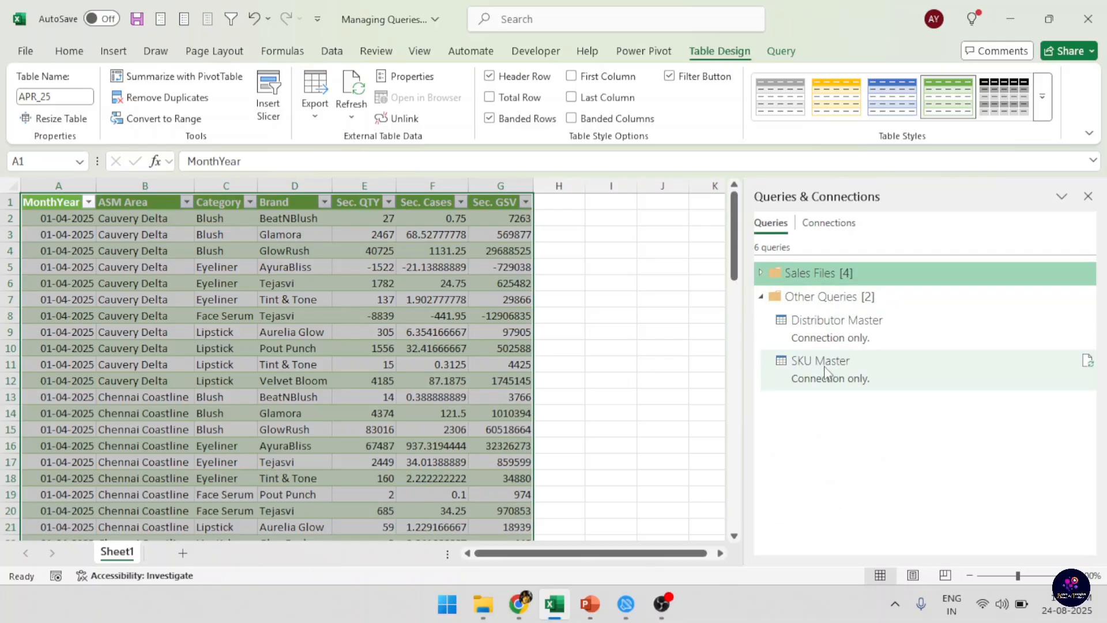
left_click(761, 297)
left_click(760, 272)
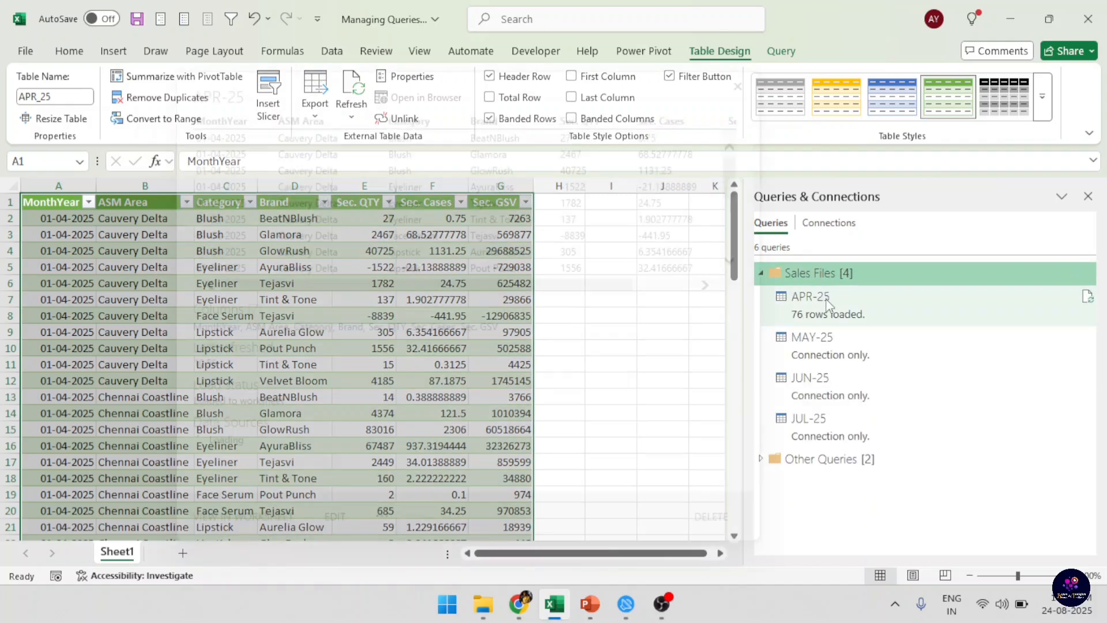
Move the APR-25 query down one place within the Sales Files group and back up to its original position.
right_click(852, 299)
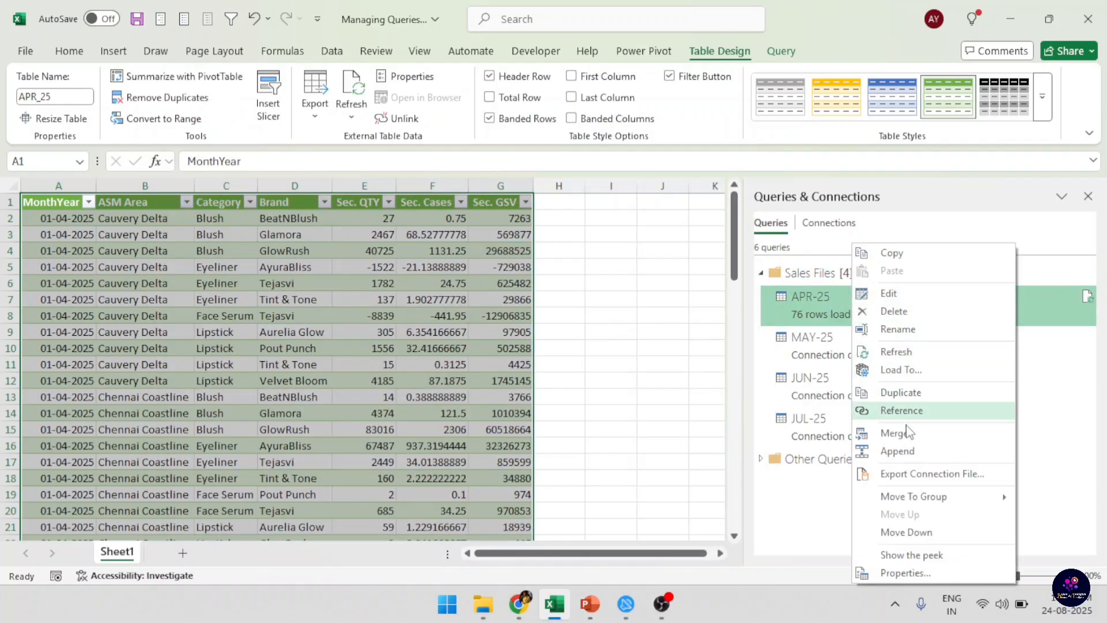
left_click(930, 531)
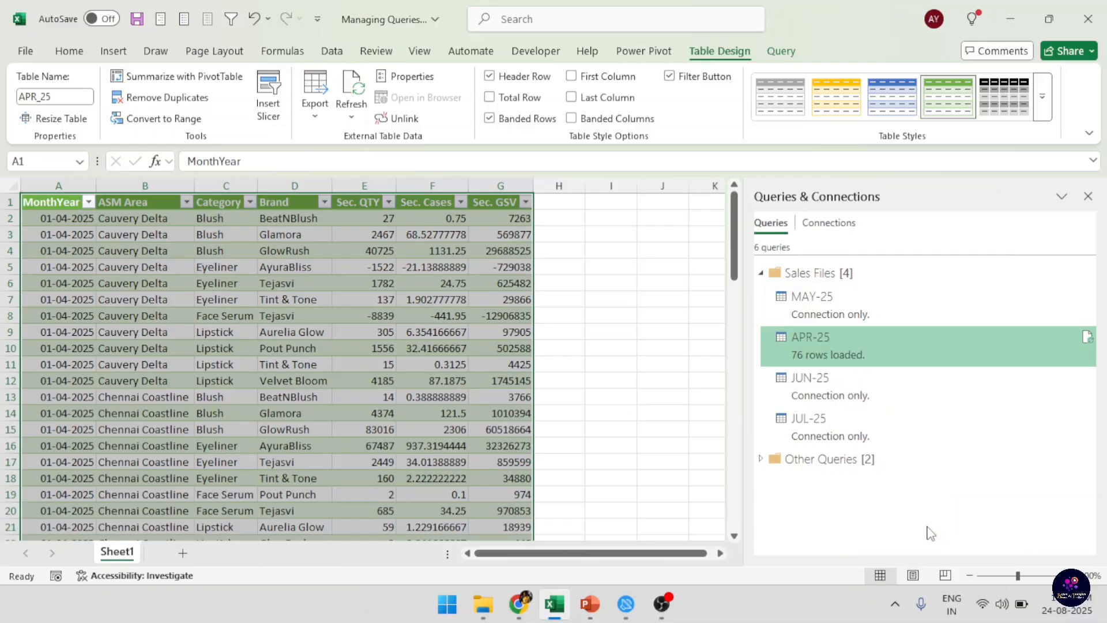
right_click(811, 343)
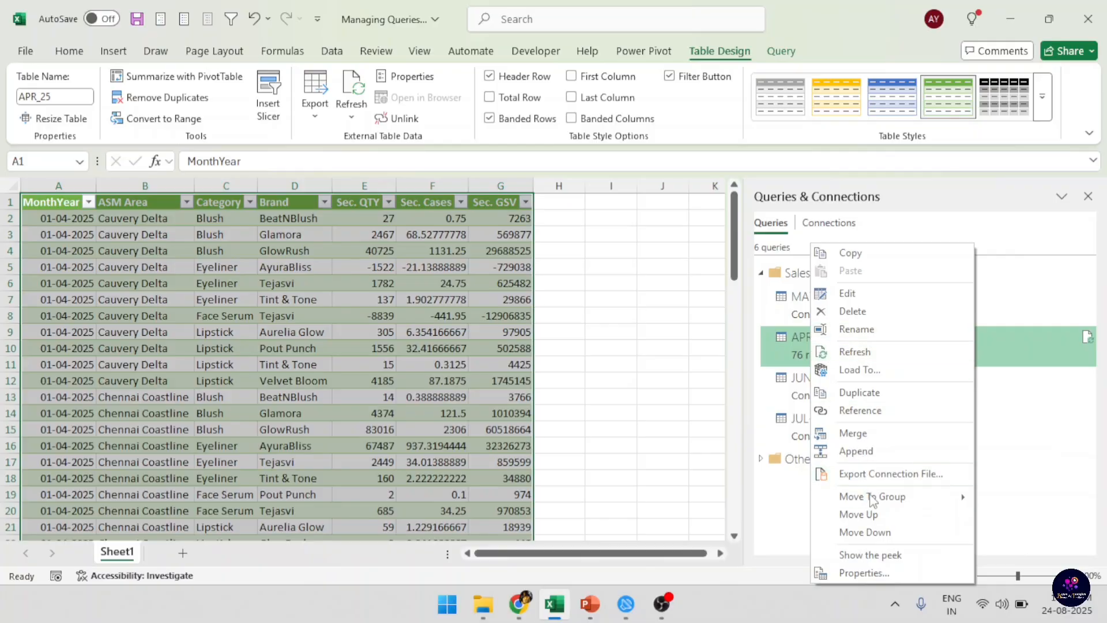
left_click(873, 514)
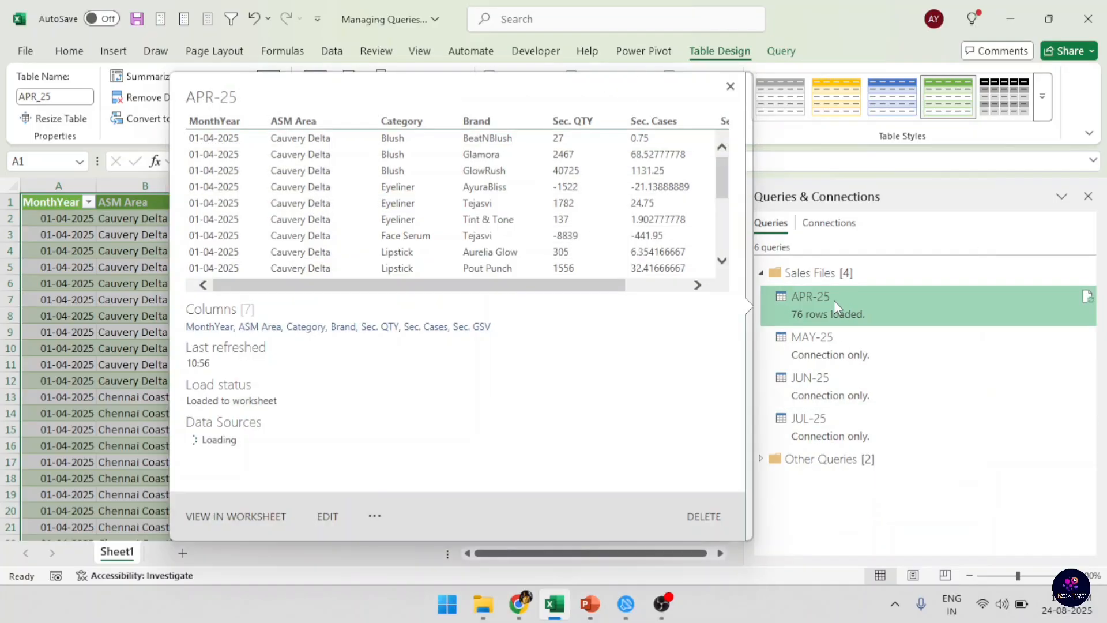
Show the peek preview of the APR-25 query.
right_click(834, 299)
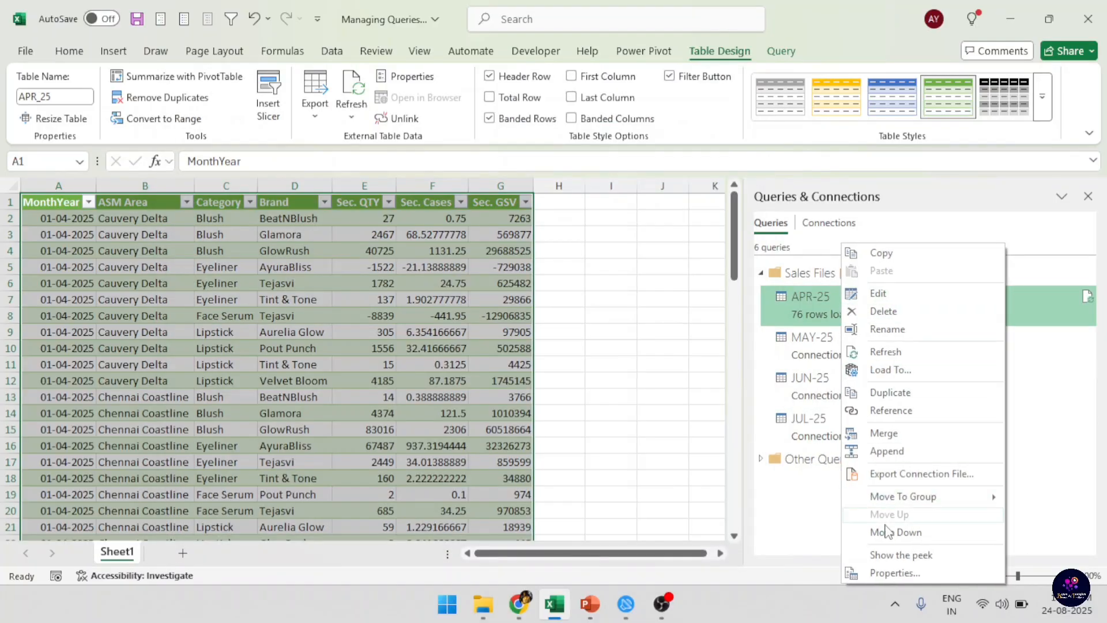
left_click(907, 555)
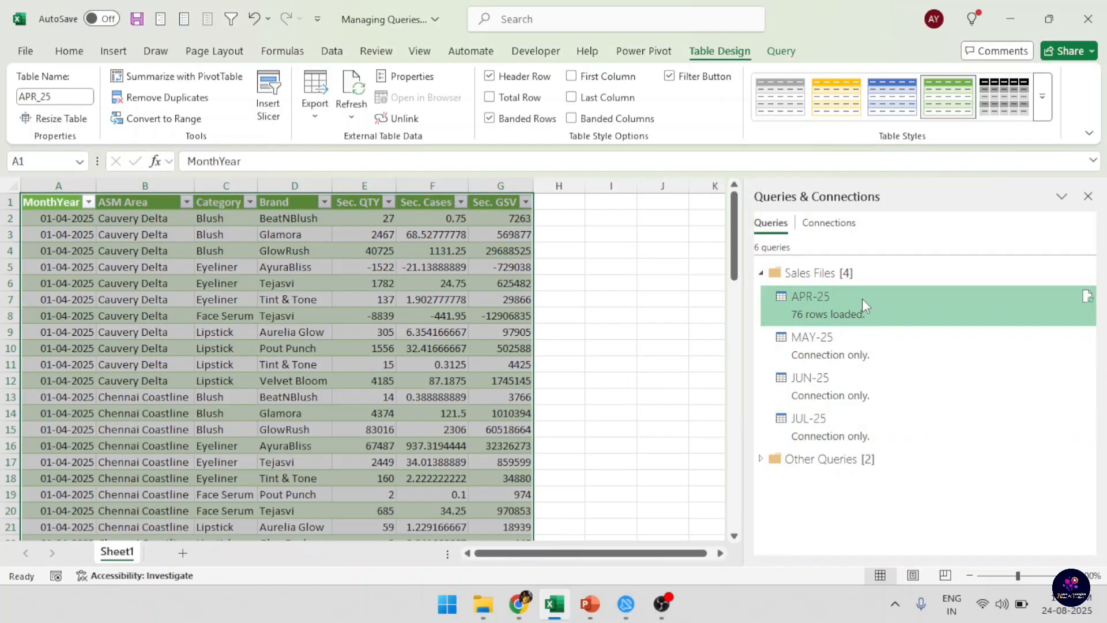
mouse_move(865, 305)
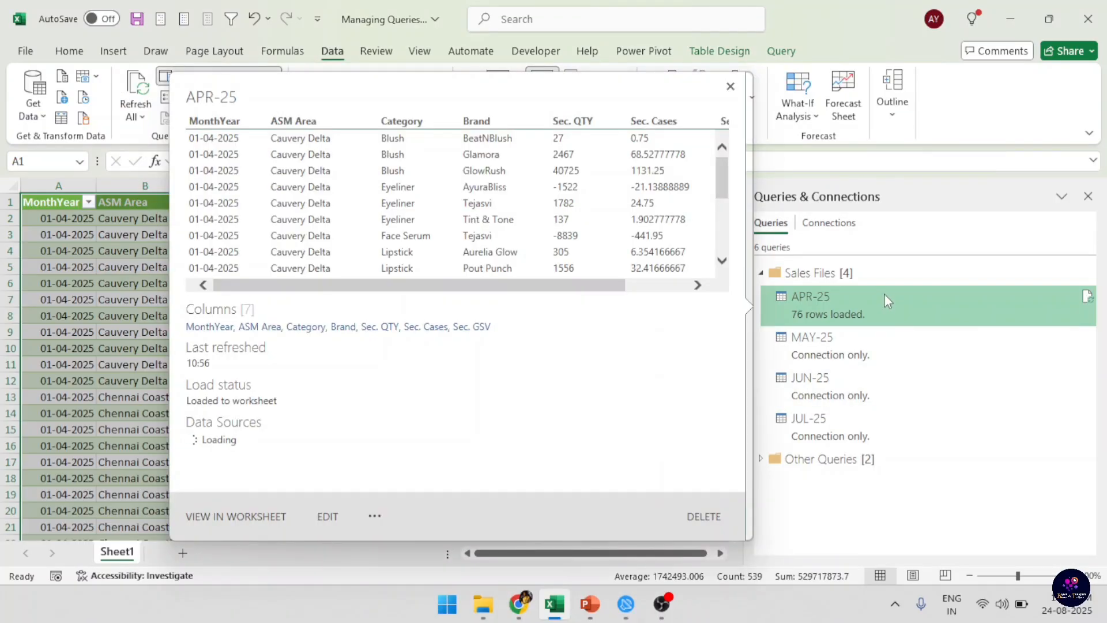
In the APR-25 query's properties, enter a 10-minute periodic refresh interval, but turn the periodic refresh back off before saving.
right_click(884, 293)
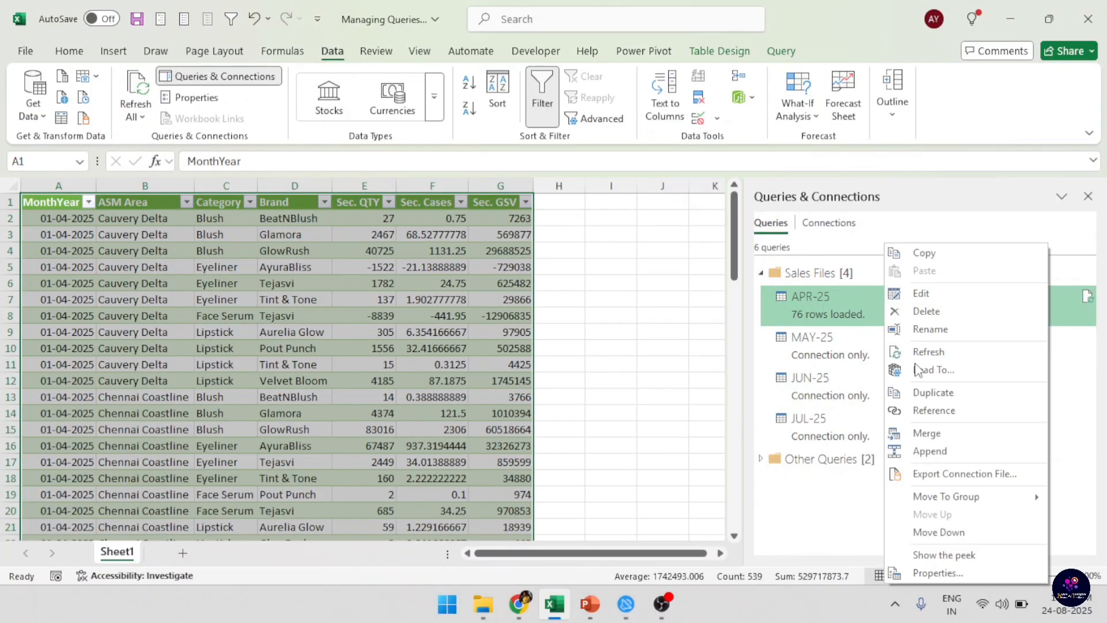
left_click(947, 573)
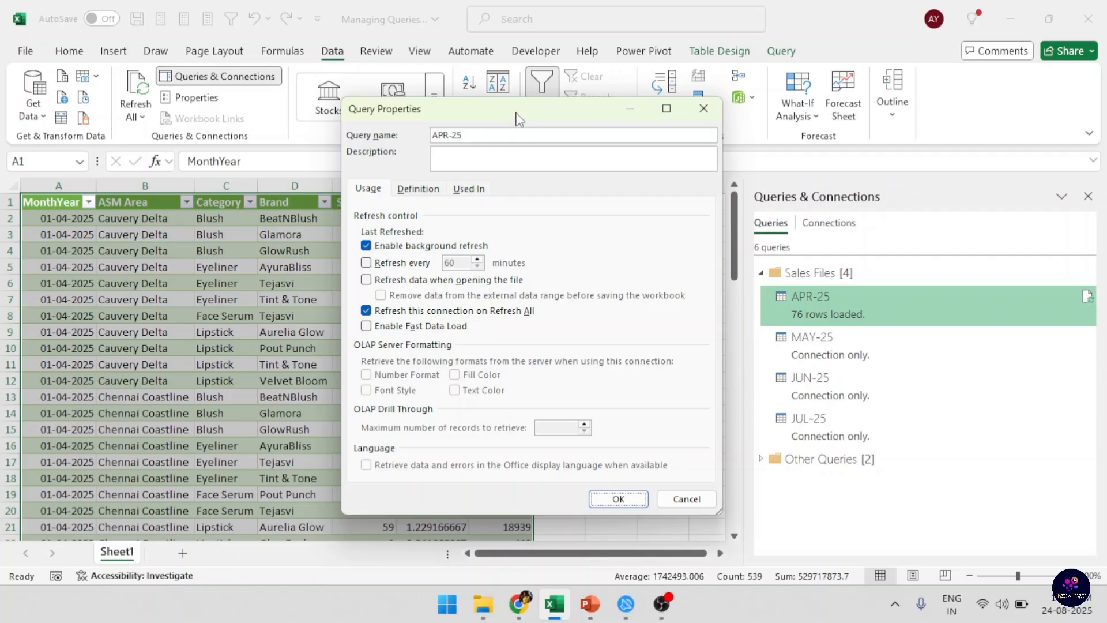
left_click_drag(517, 114, 487, 87)
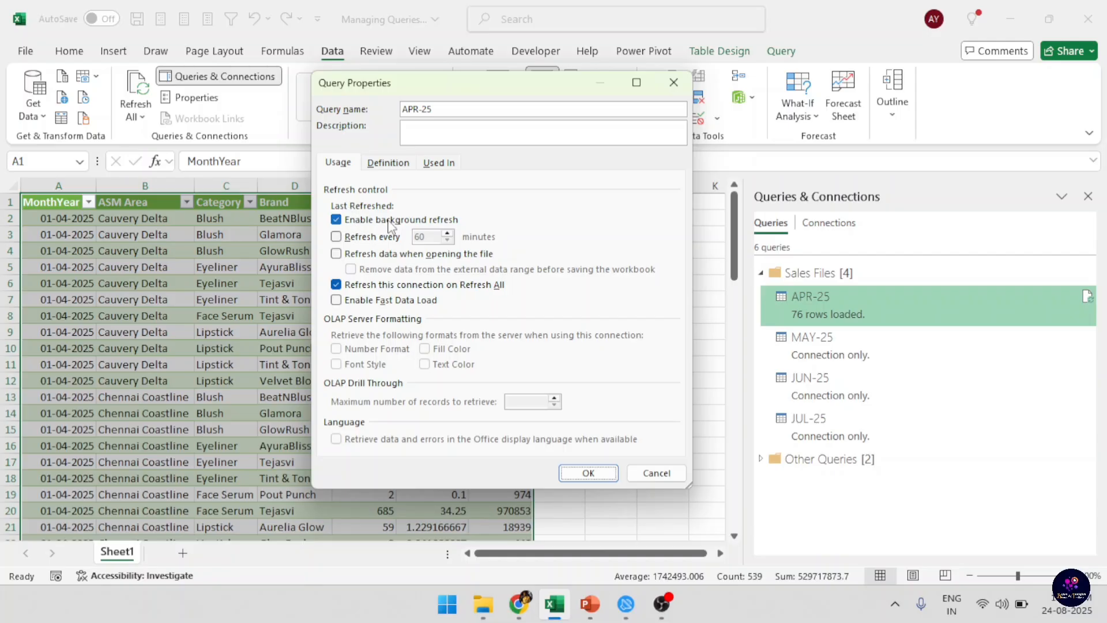
left_click(342, 241)
double_click(427, 237)
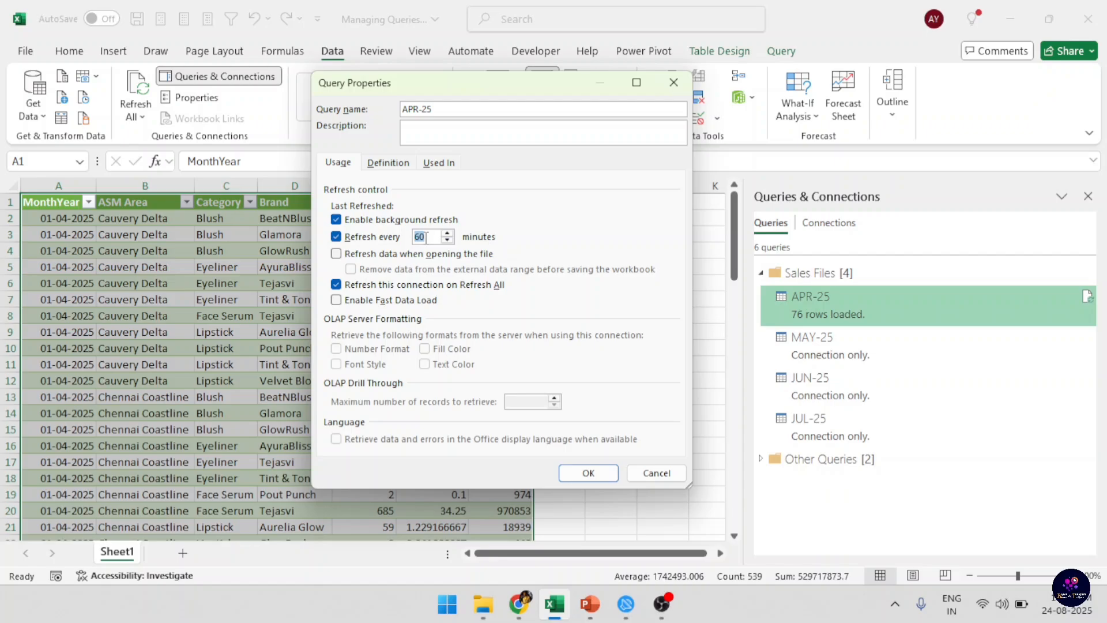
type("10")
left_click(335, 237)
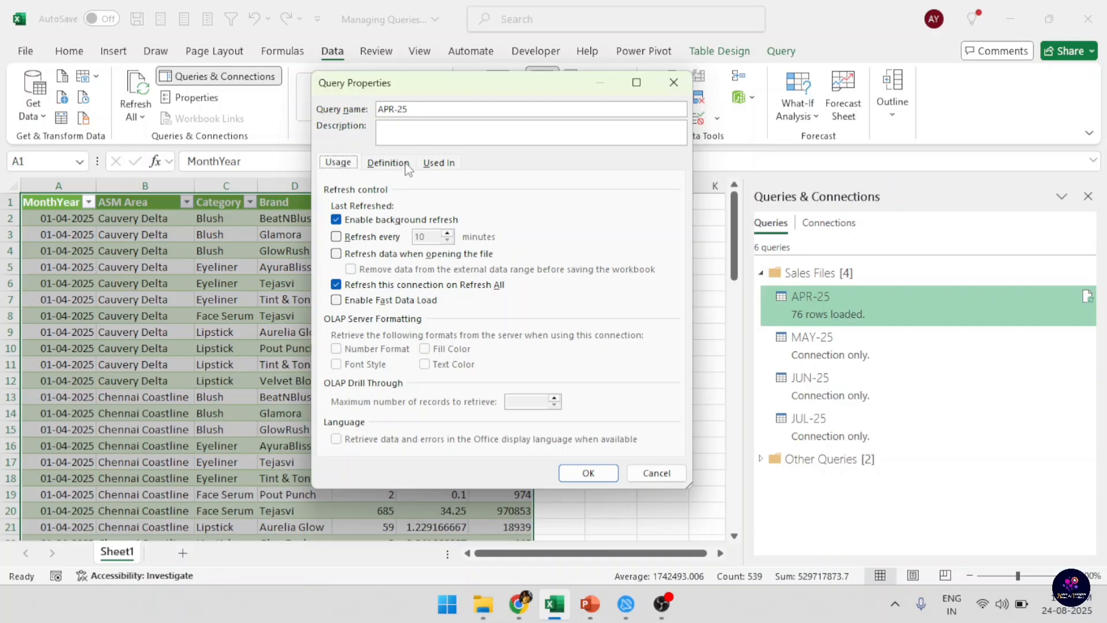
left_click(580, 472)
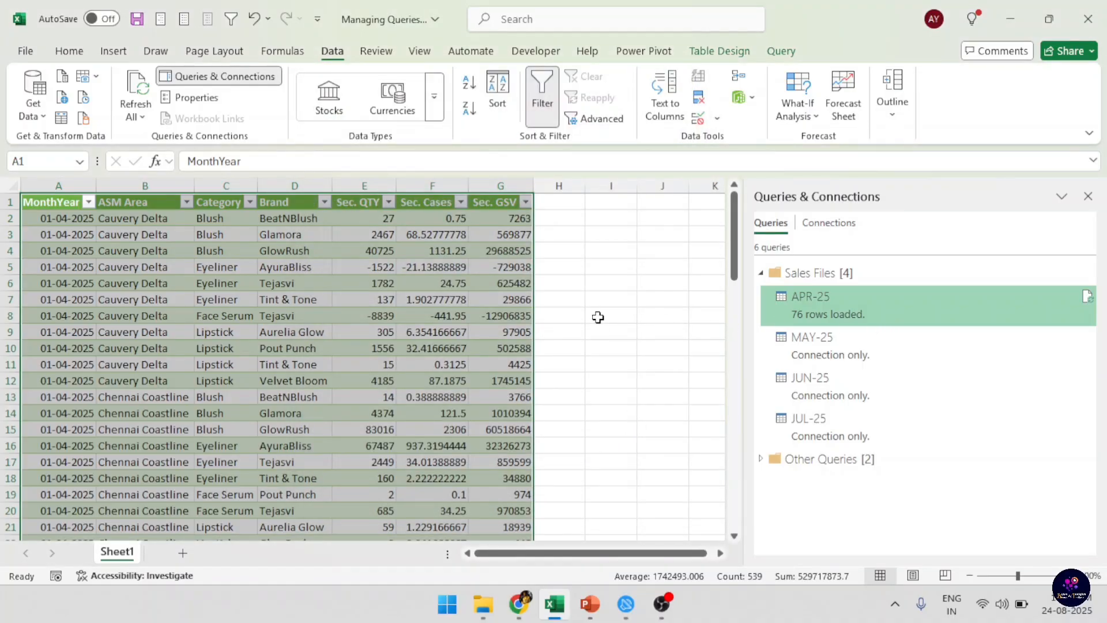
View the connection properties of the APR-25 table through the Refresh All options and close them without changes.
left_click(143, 119)
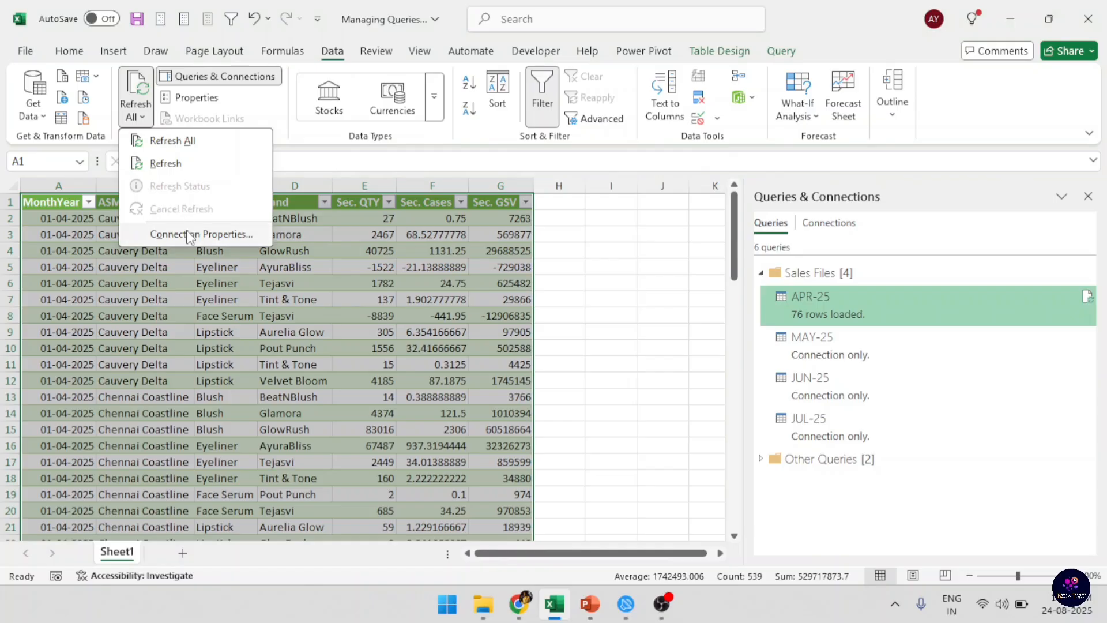
left_click(191, 233)
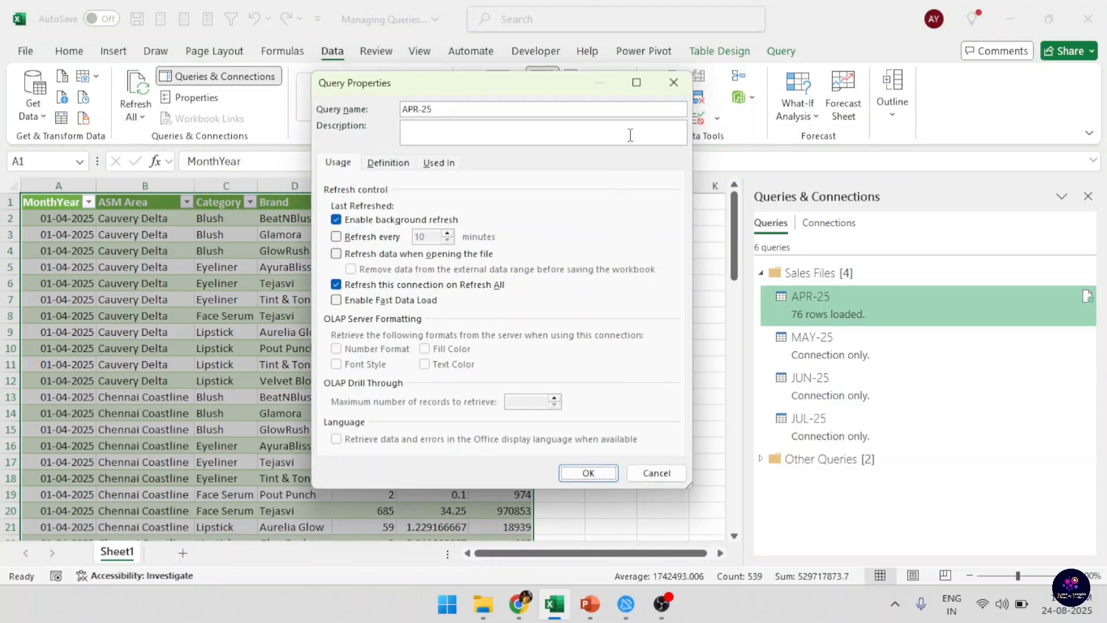
left_click(673, 82)
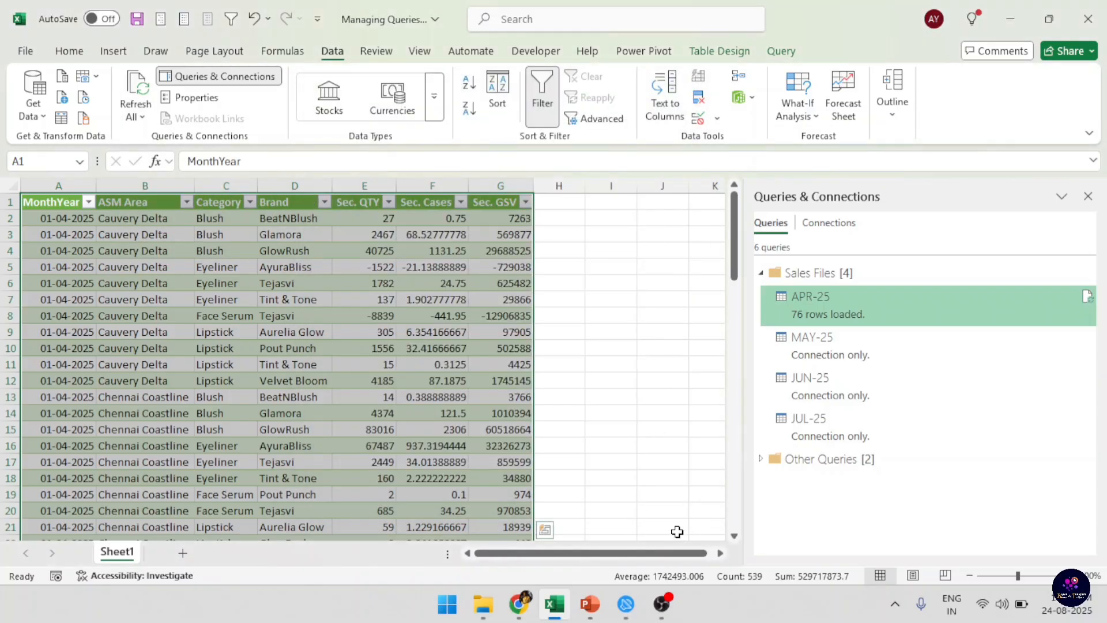